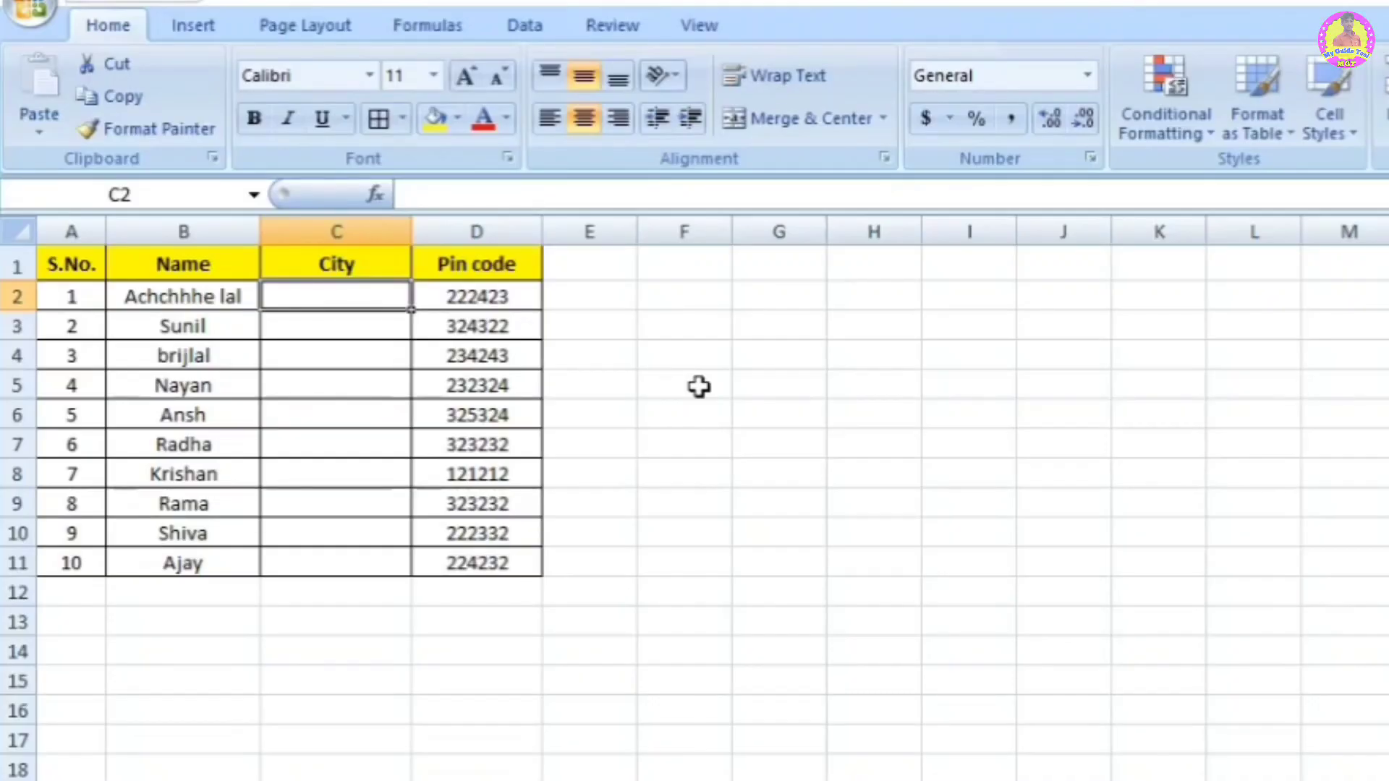
# Step: Select empty cell F5 beside the S.No., Name, City and Pin code table
pyautogui.click(698, 385)
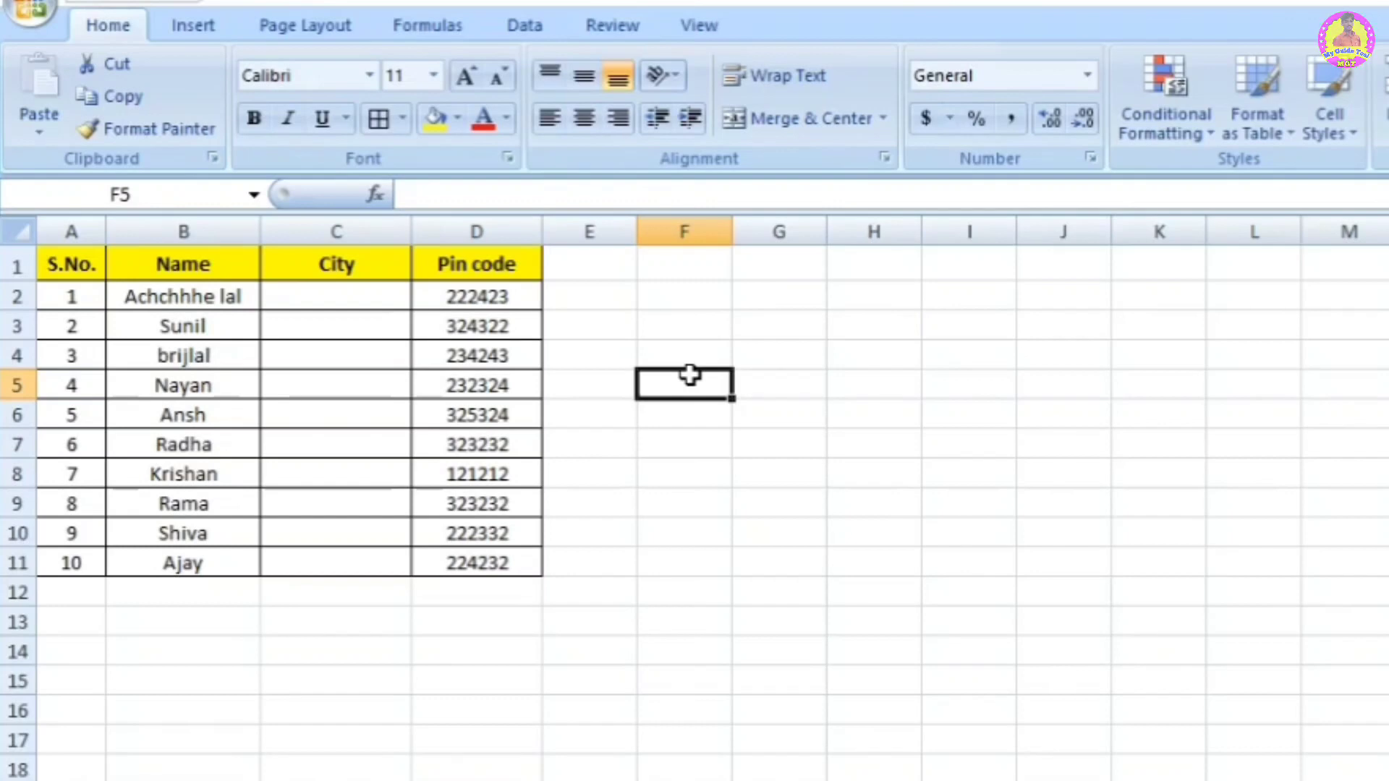
# Step: Show the Review ribbon commands and select empty cell F3
pyautogui.click(615, 33)
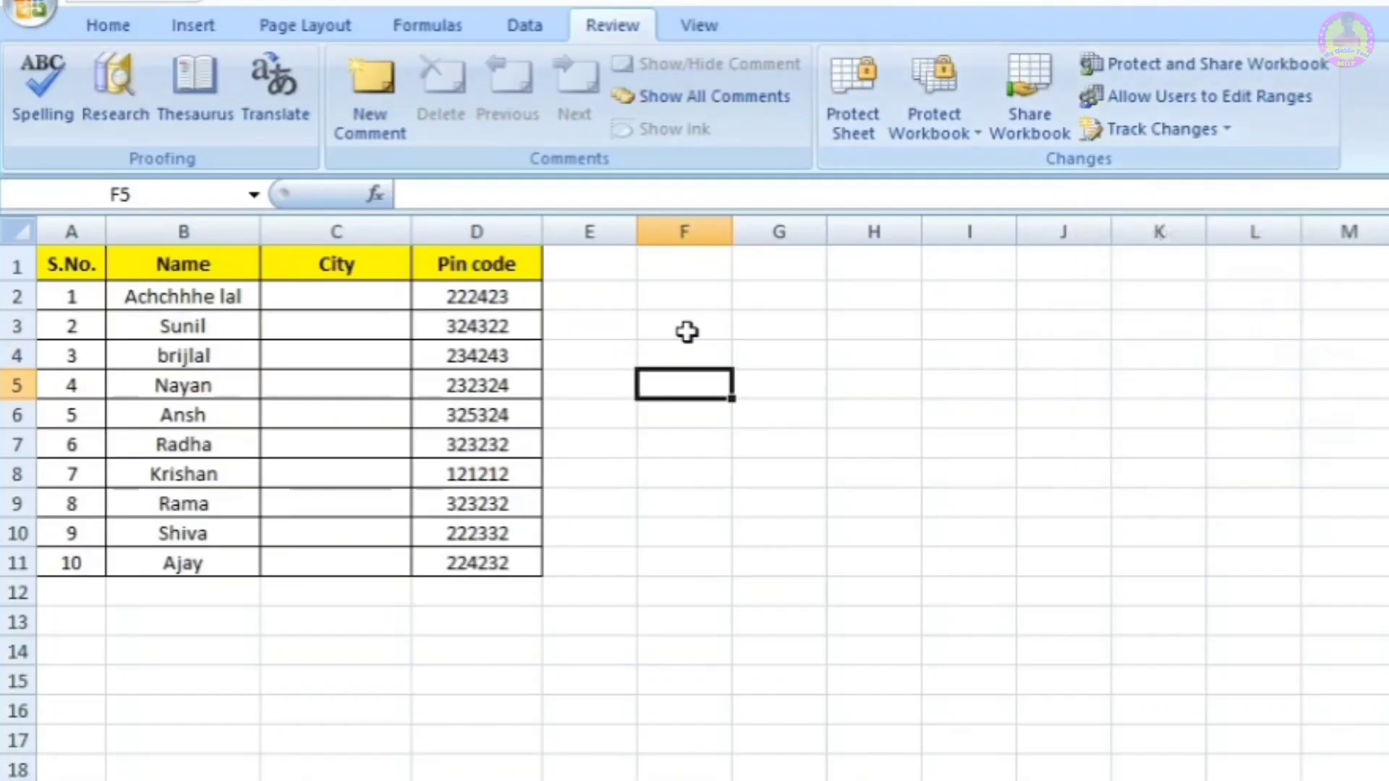
pyautogui.click(338, 454)
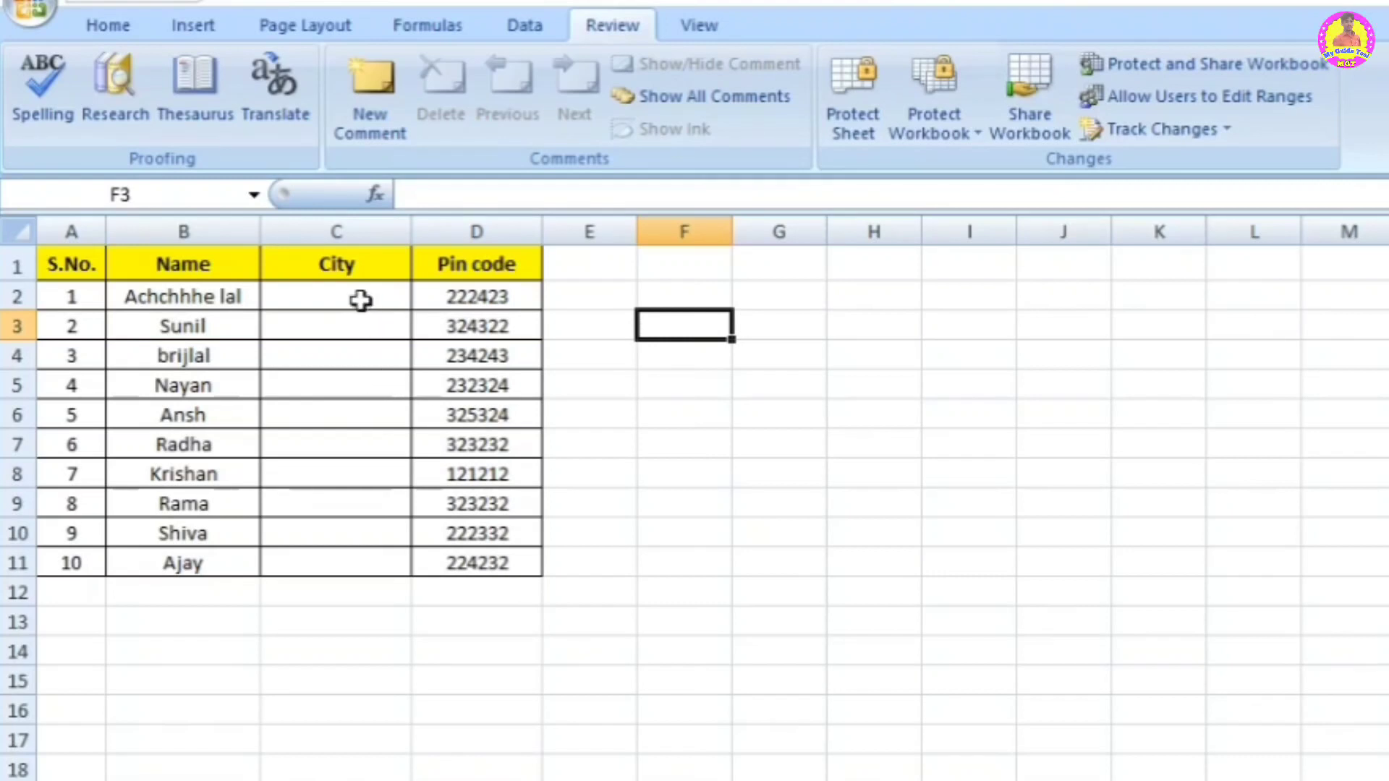
# Step: Select City cells C2:C11 and start a New Range (Range1) under Allow Users to Edit Ranges
pyautogui.moveTo(361, 298); pyautogui.dragTo(372, 558)
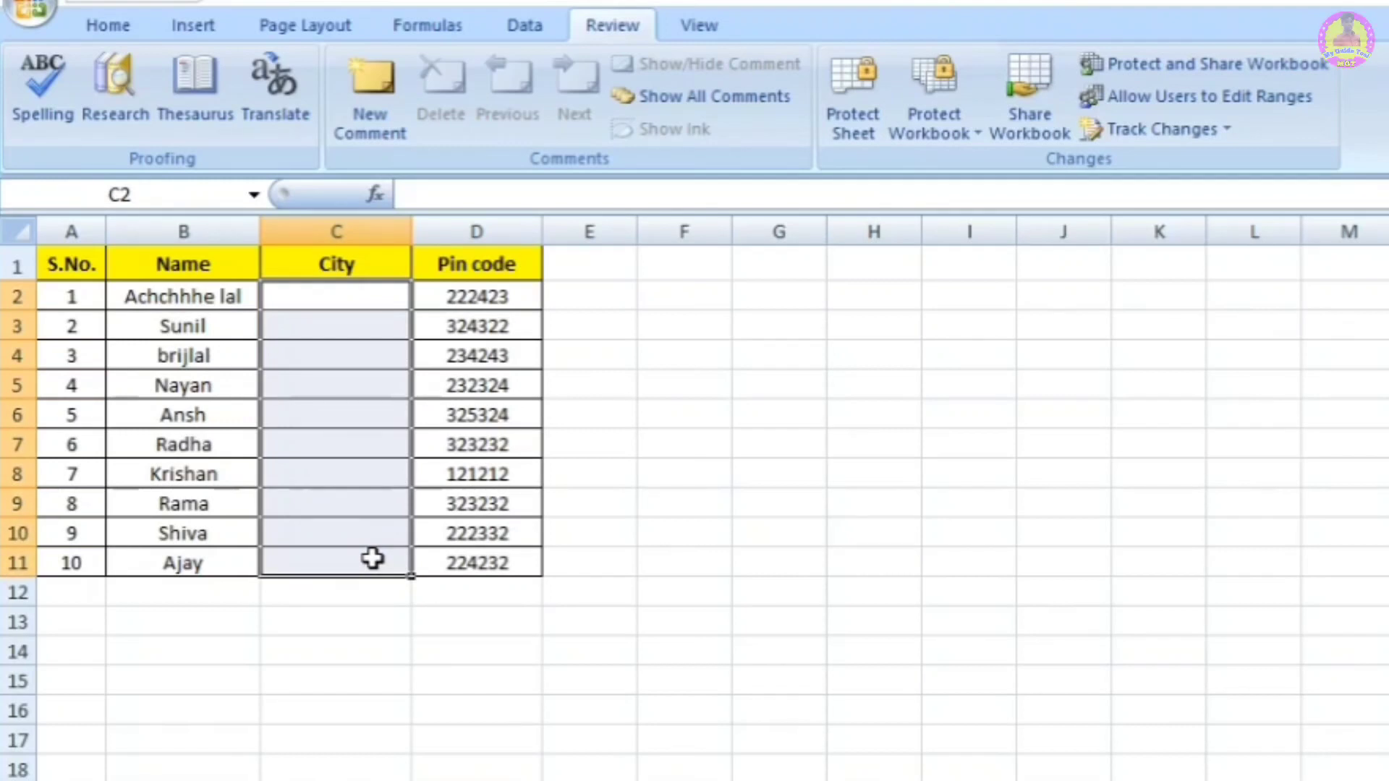
pyautogui.click(738, 579)
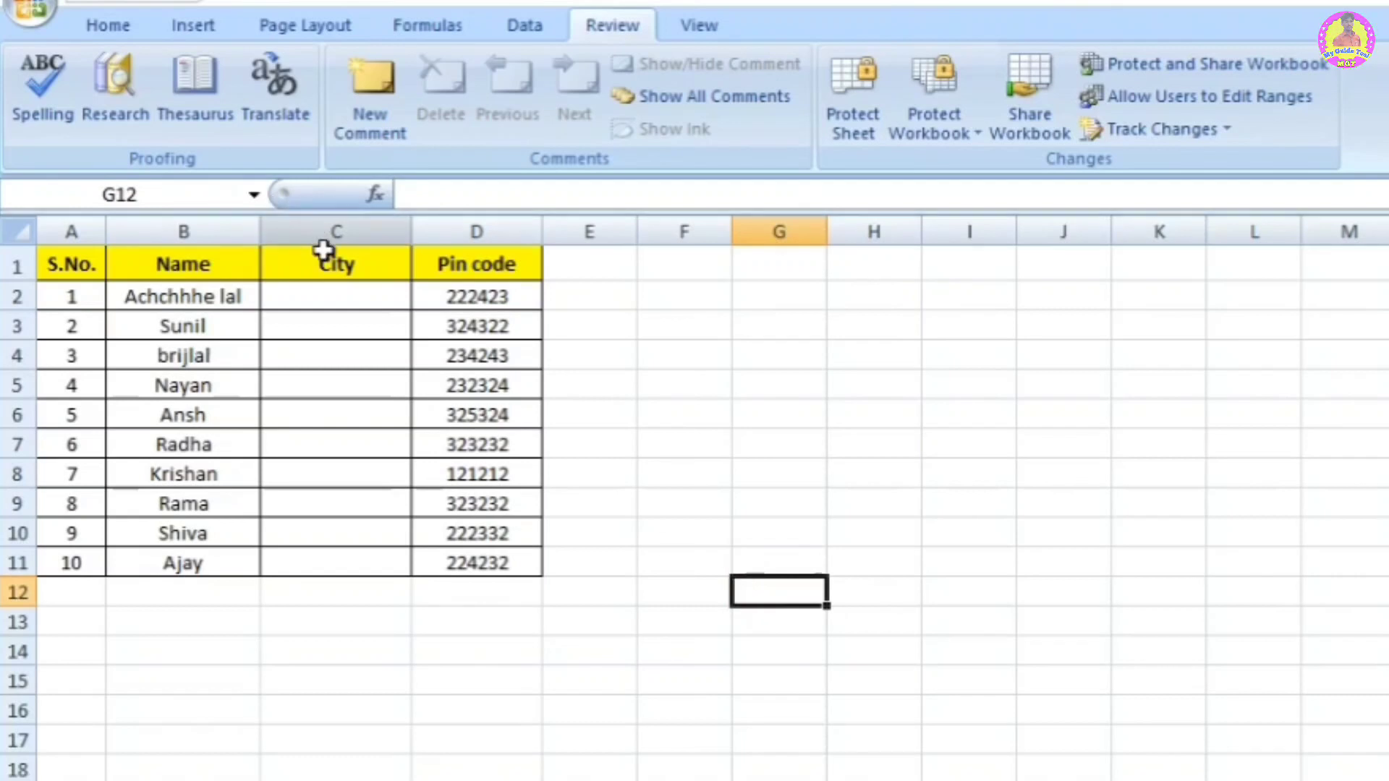
pyautogui.moveTo(332, 303); pyautogui.dragTo(338, 557)
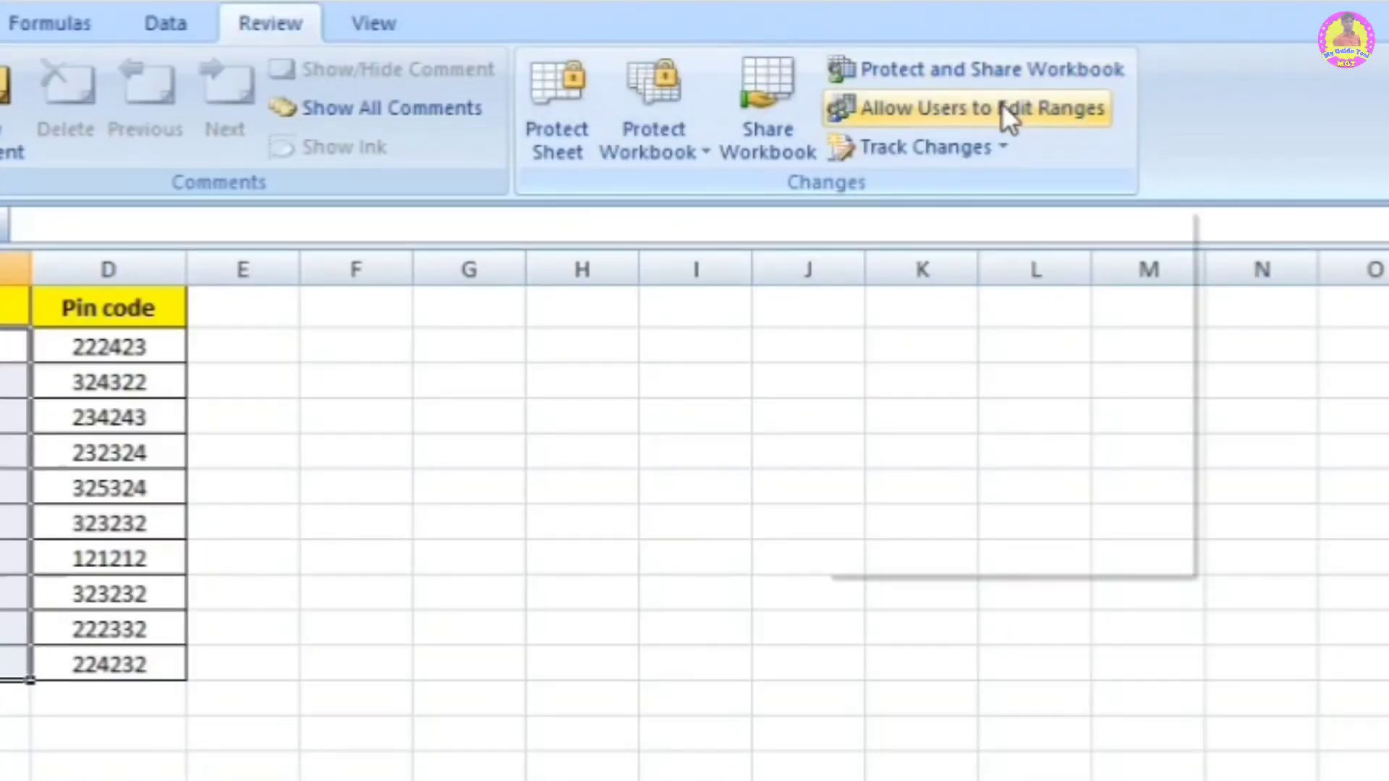
pyautogui.click(1003, 109)
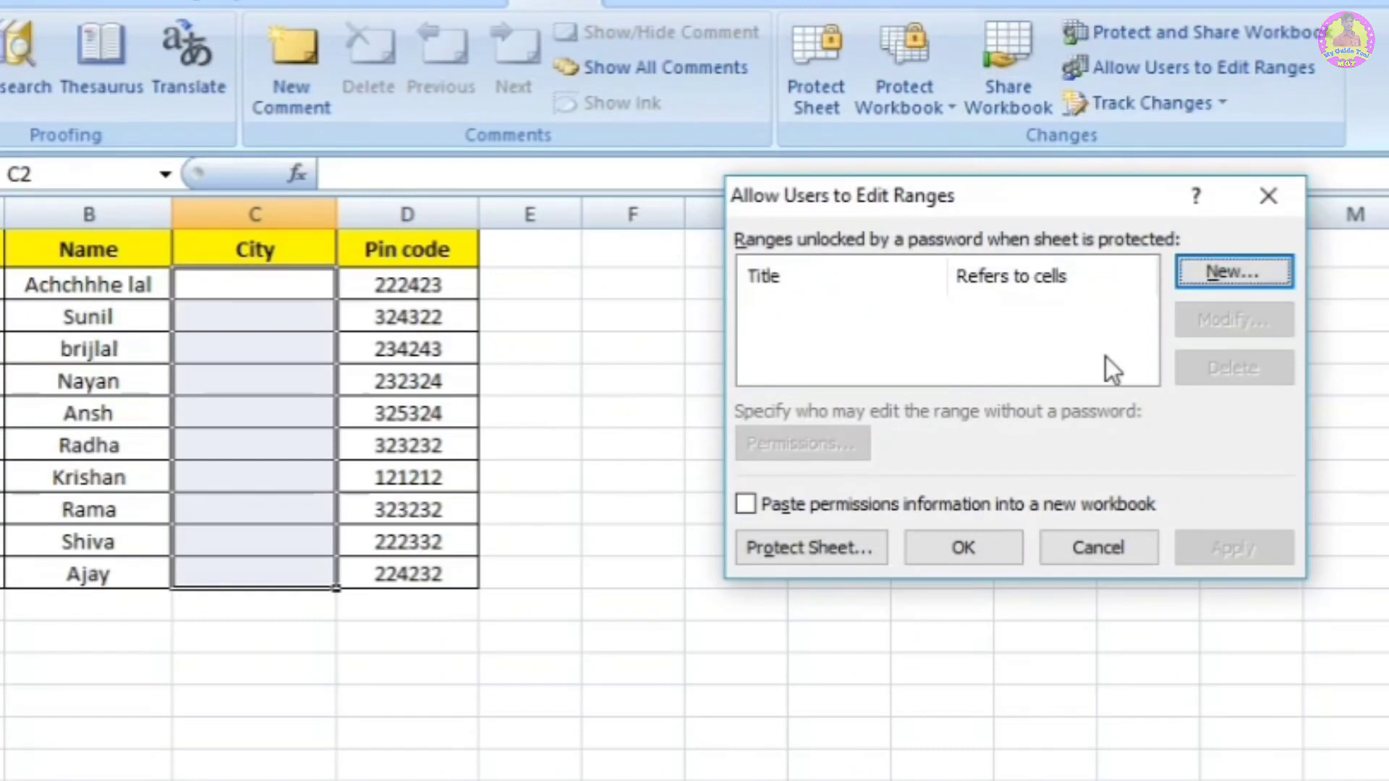
pyautogui.click(1251, 269)
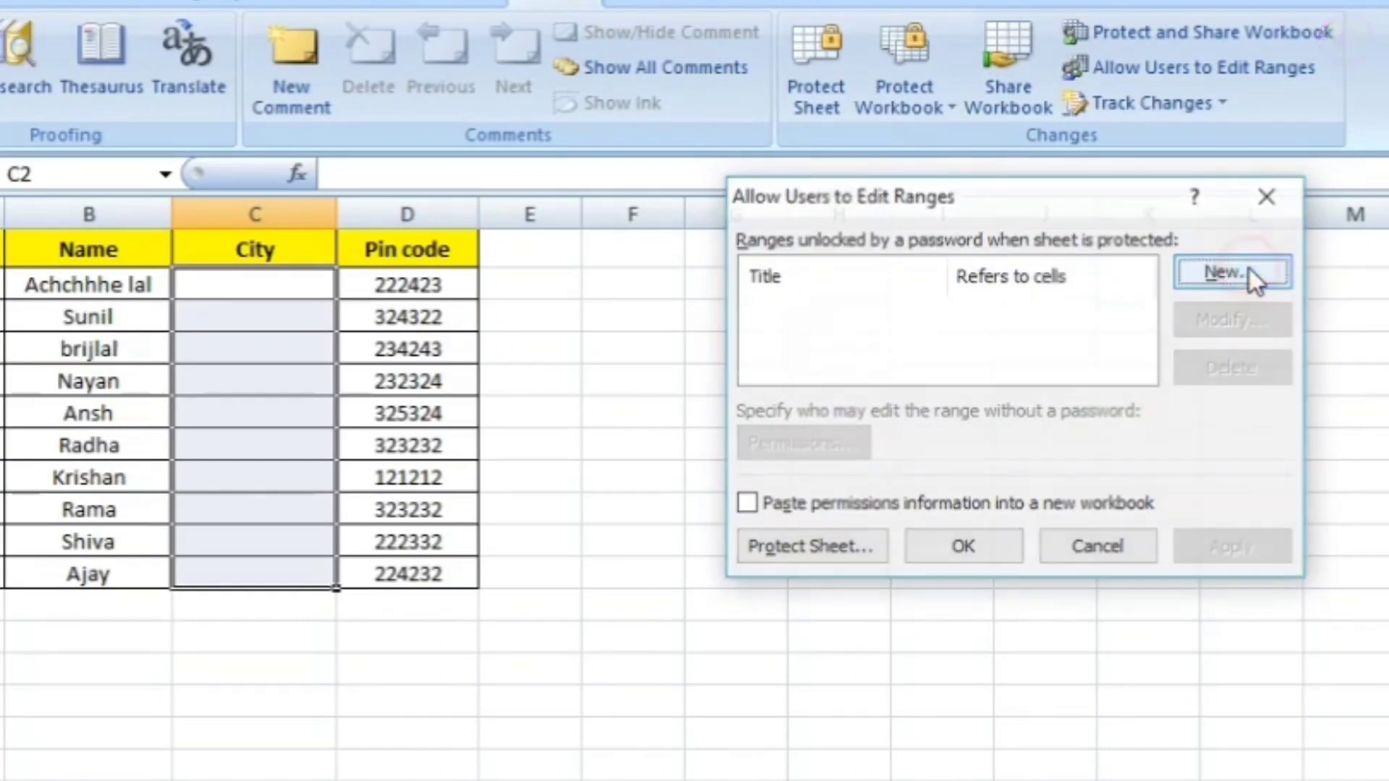
pyautogui.click(856, 323)
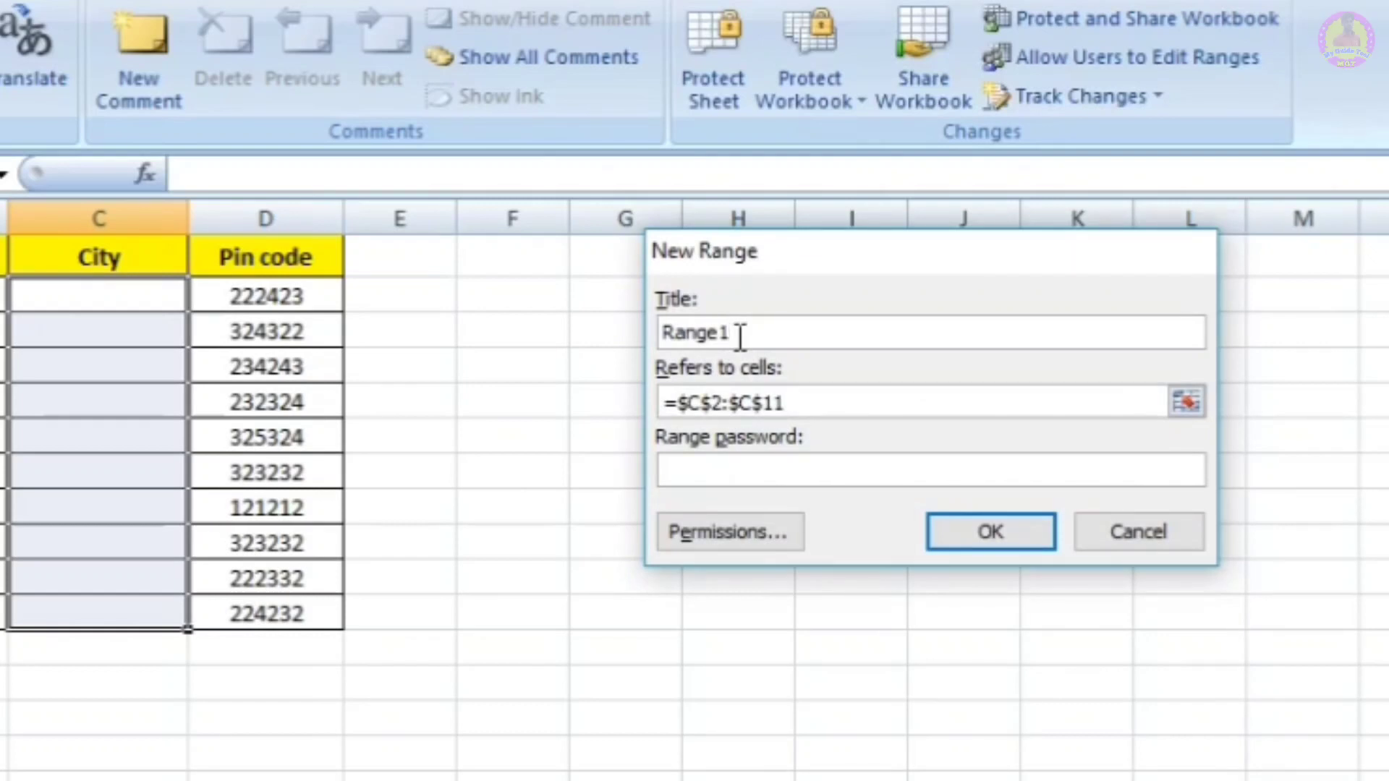
# Step: Replace the default range title Range1 with City
pyautogui.press('BackSpace')
pyautogui.click(714, 337)
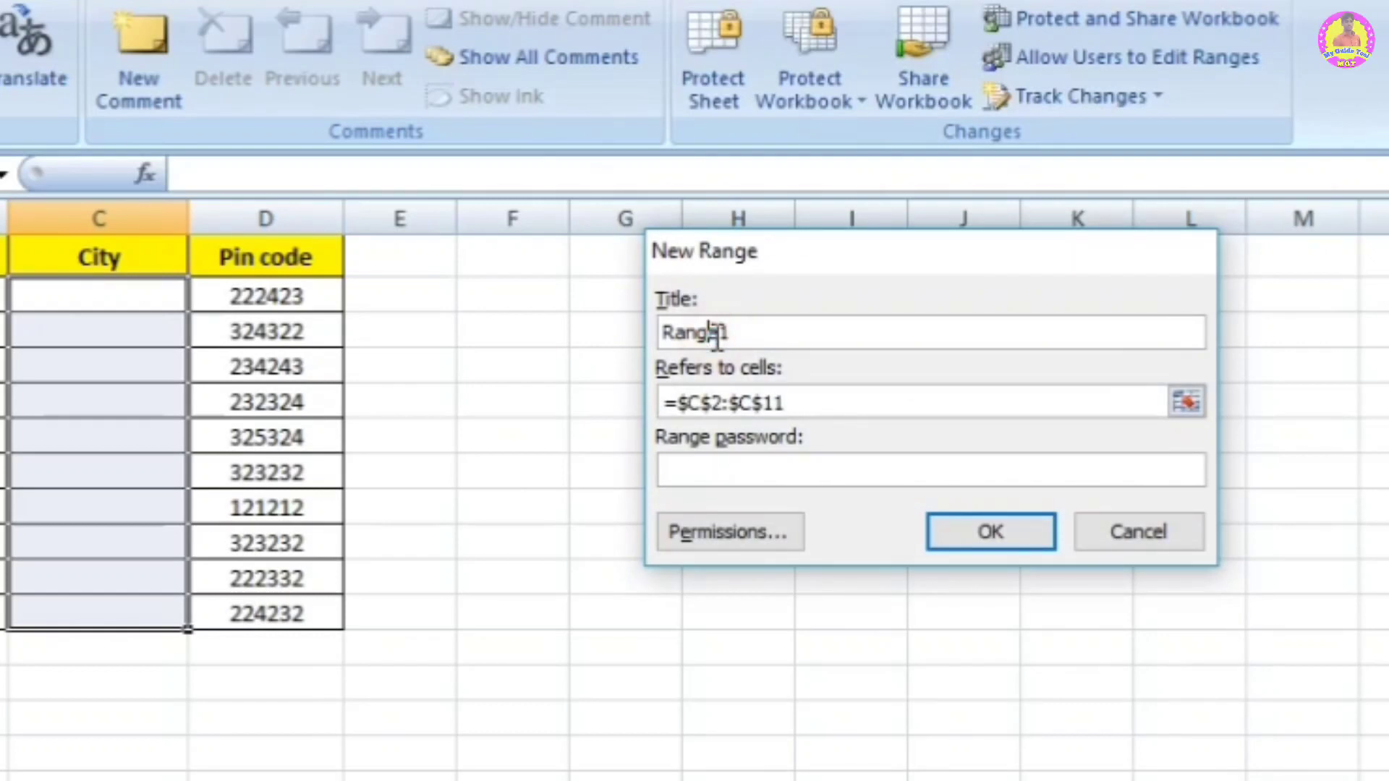
pyautogui.press('BackSpace')
pyautogui.press('BackSpace')
pyautogui.press('BackSpace')
pyautogui.press('BackSpace')
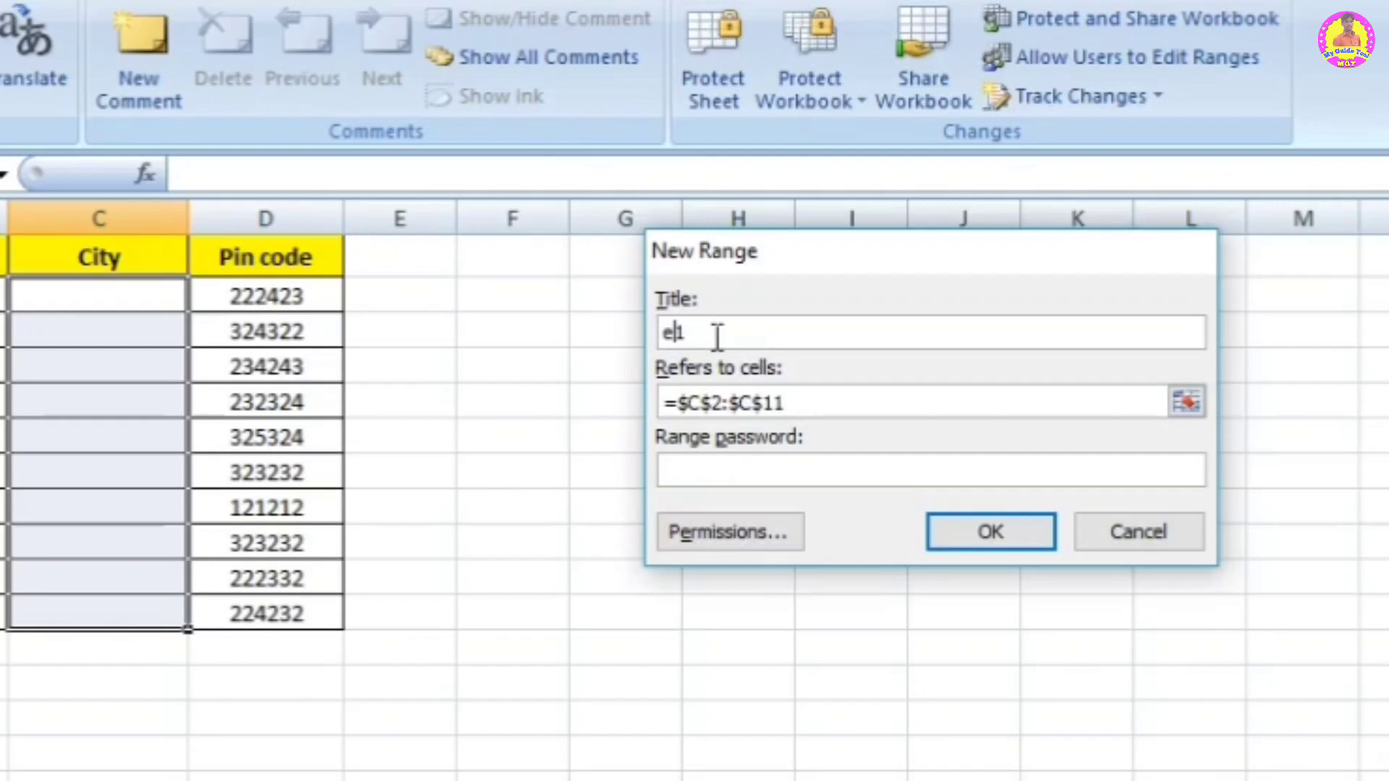
pyautogui.press('Delete')
pyautogui.press('Delete')
pyautogui.write('City')
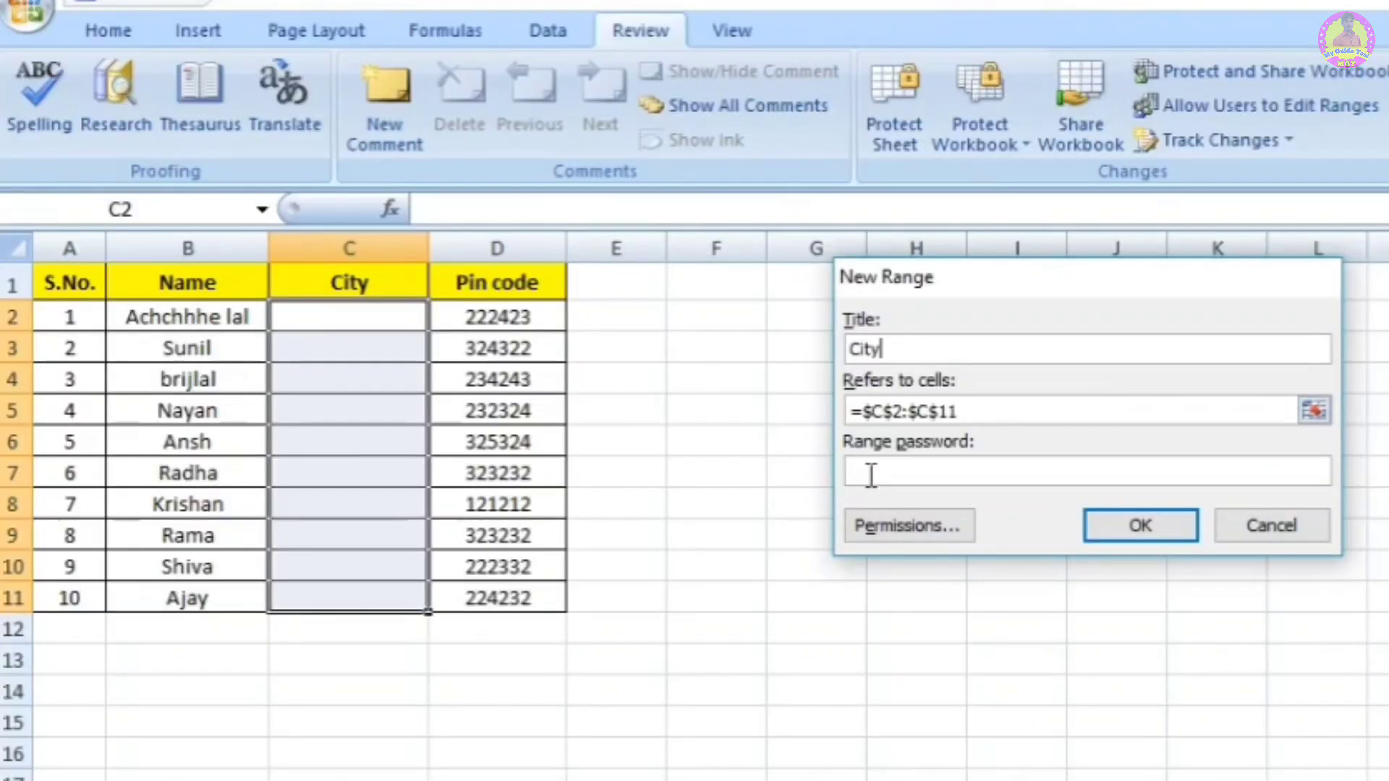
# Step: Give the City range a password and confirm it
pyautogui.click(873, 471)
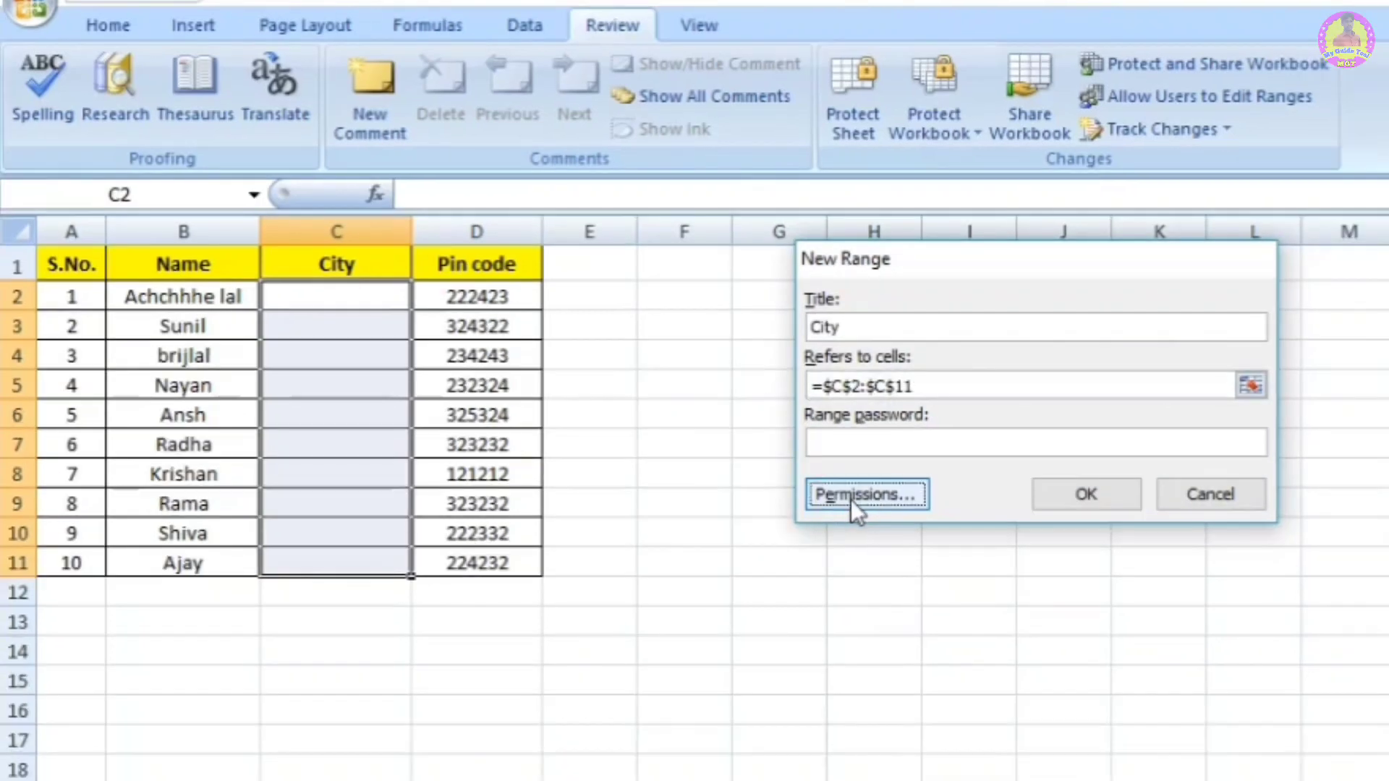
pyautogui.click(910, 528)
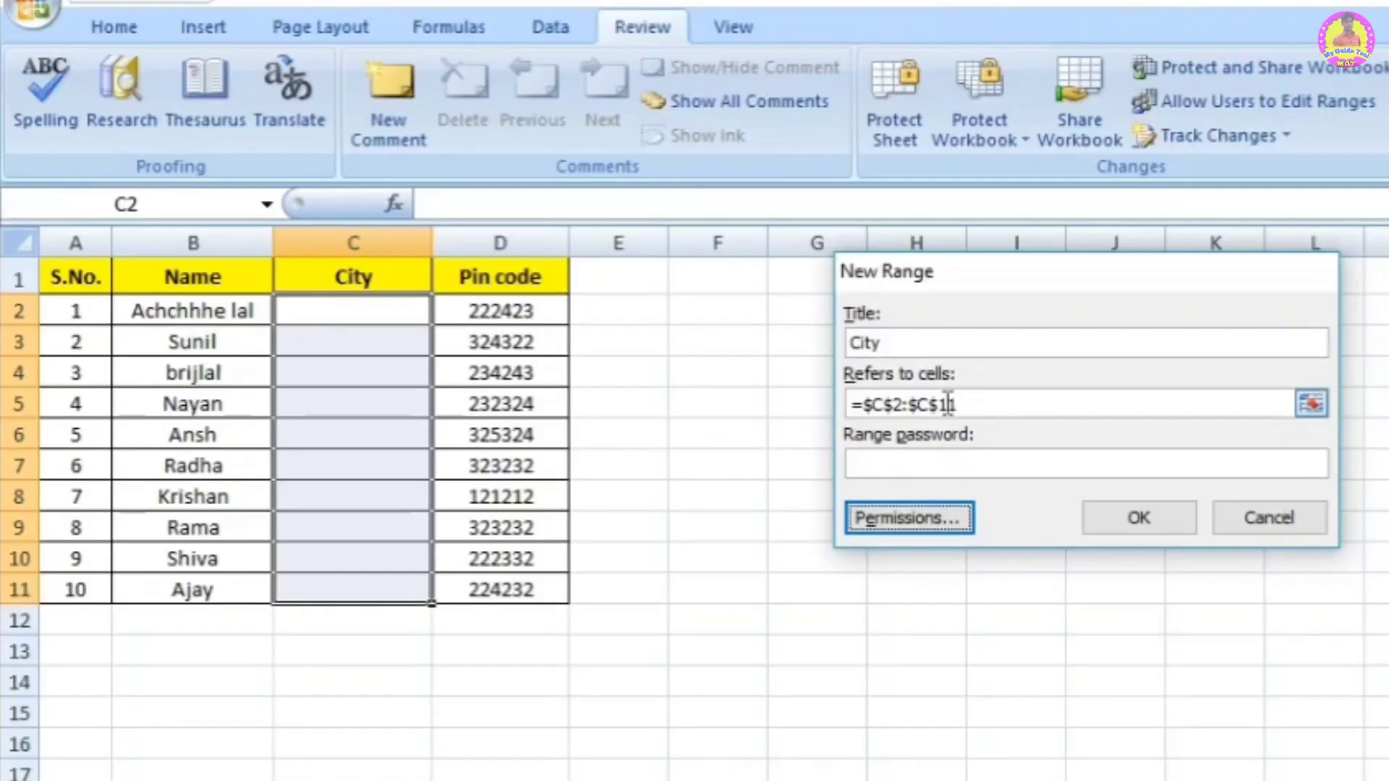
pyautogui.click(902, 461)
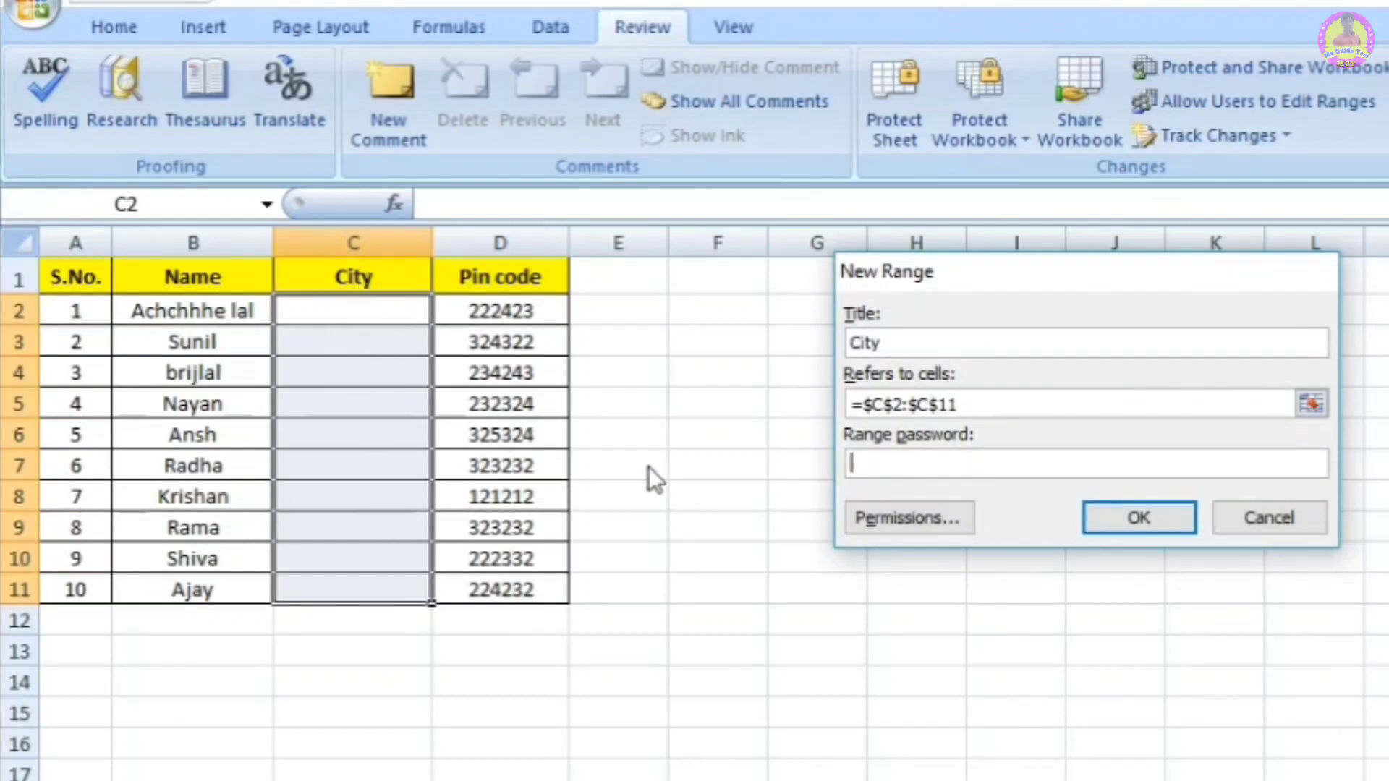
pyautogui.write('123')
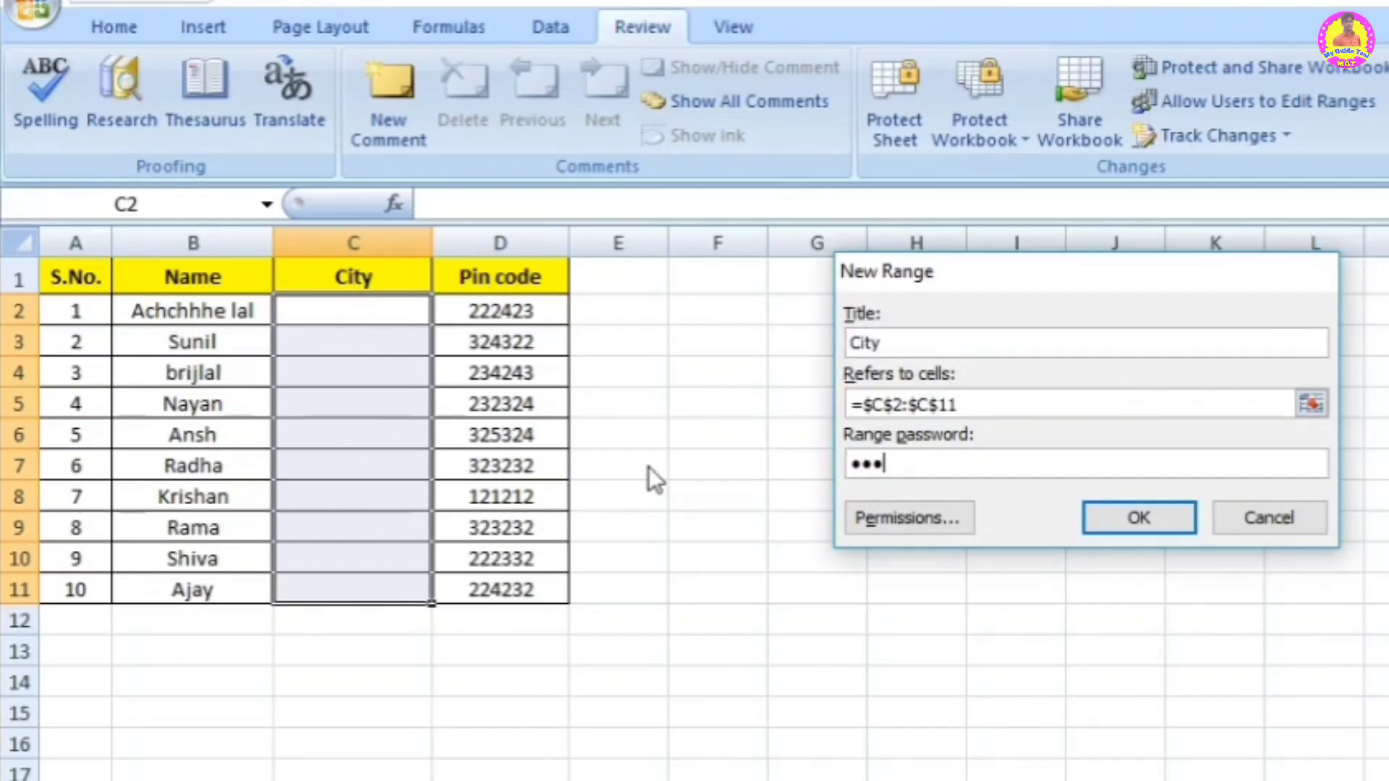
pyautogui.click(1174, 527)
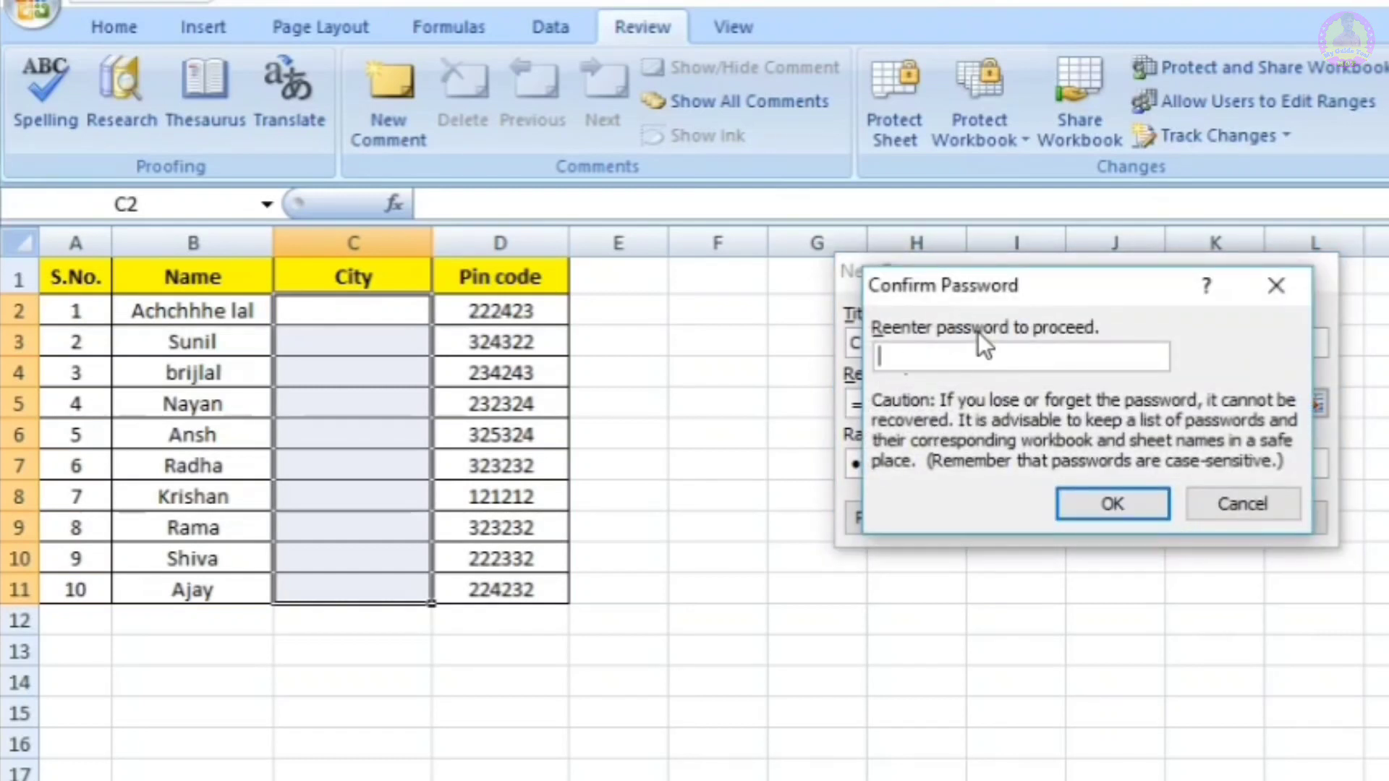
pyautogui.write('123')
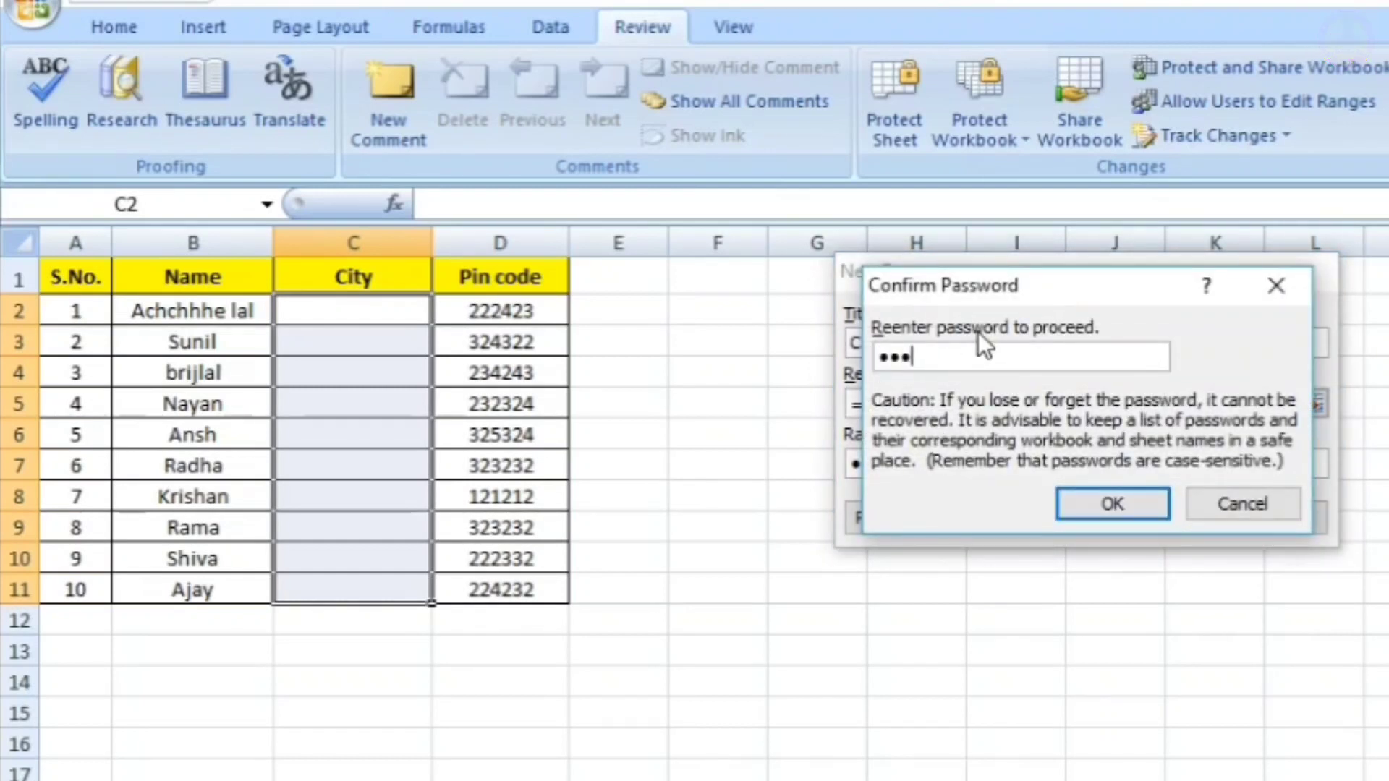
pyautogui.click(1110, 509)
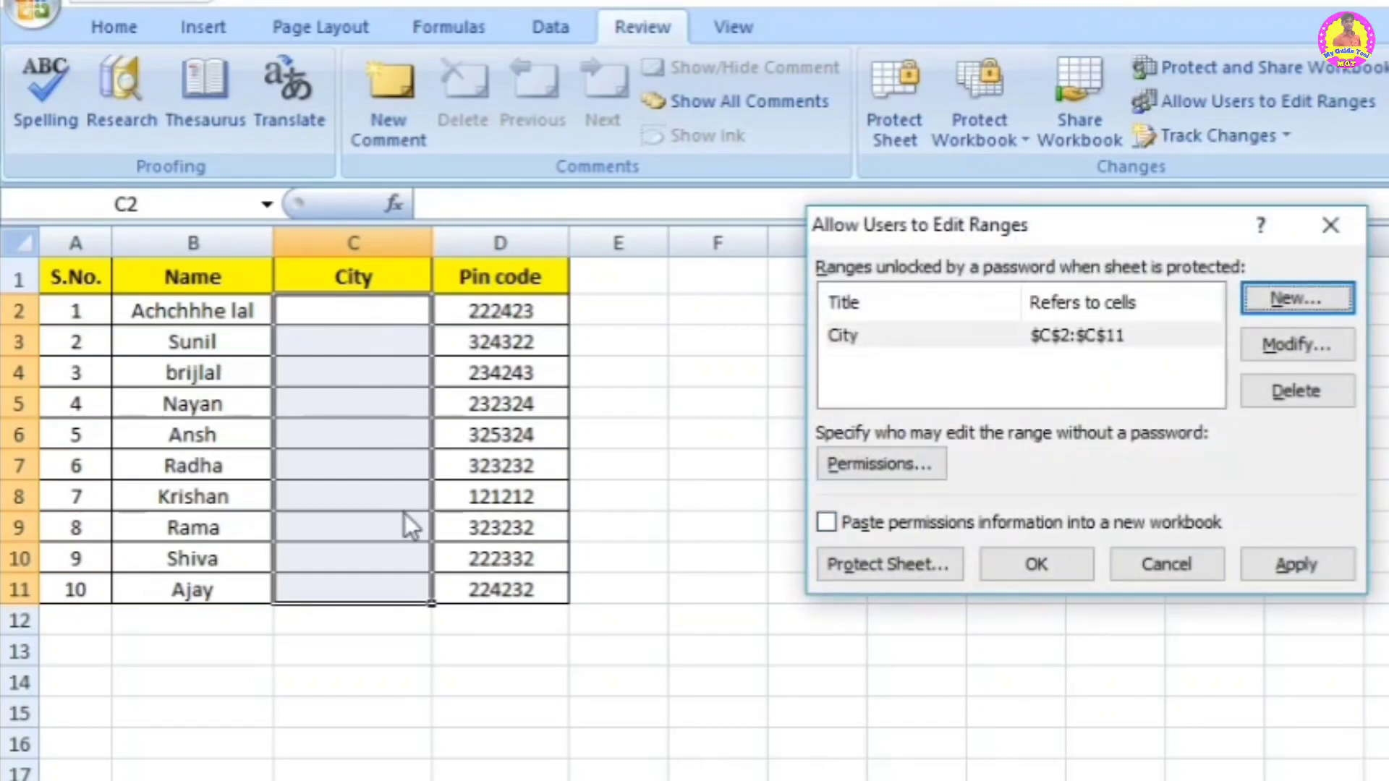
# Step: Protect the sheet with default permissions and a confirmed unprotect password
pyautogui.click(900, 561)
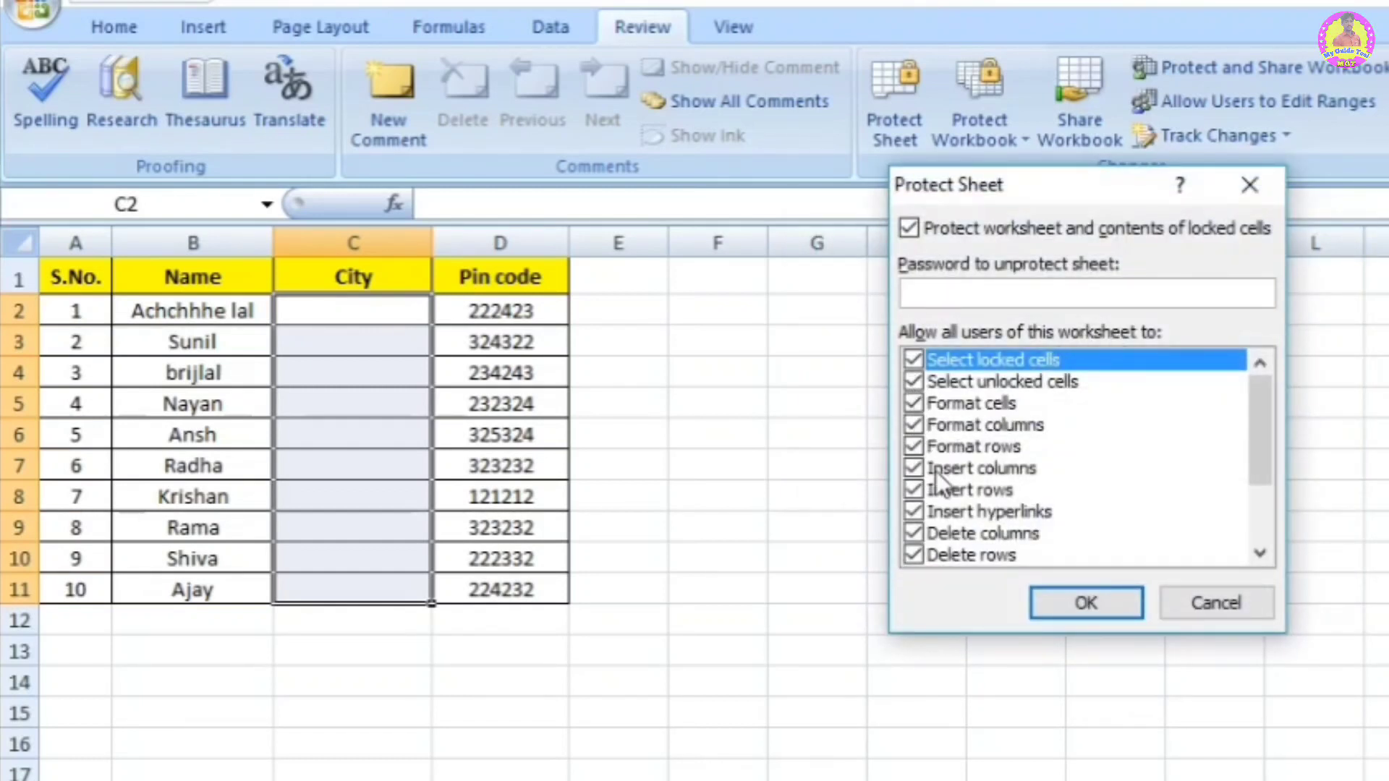
pyautogui.click(914, 404)
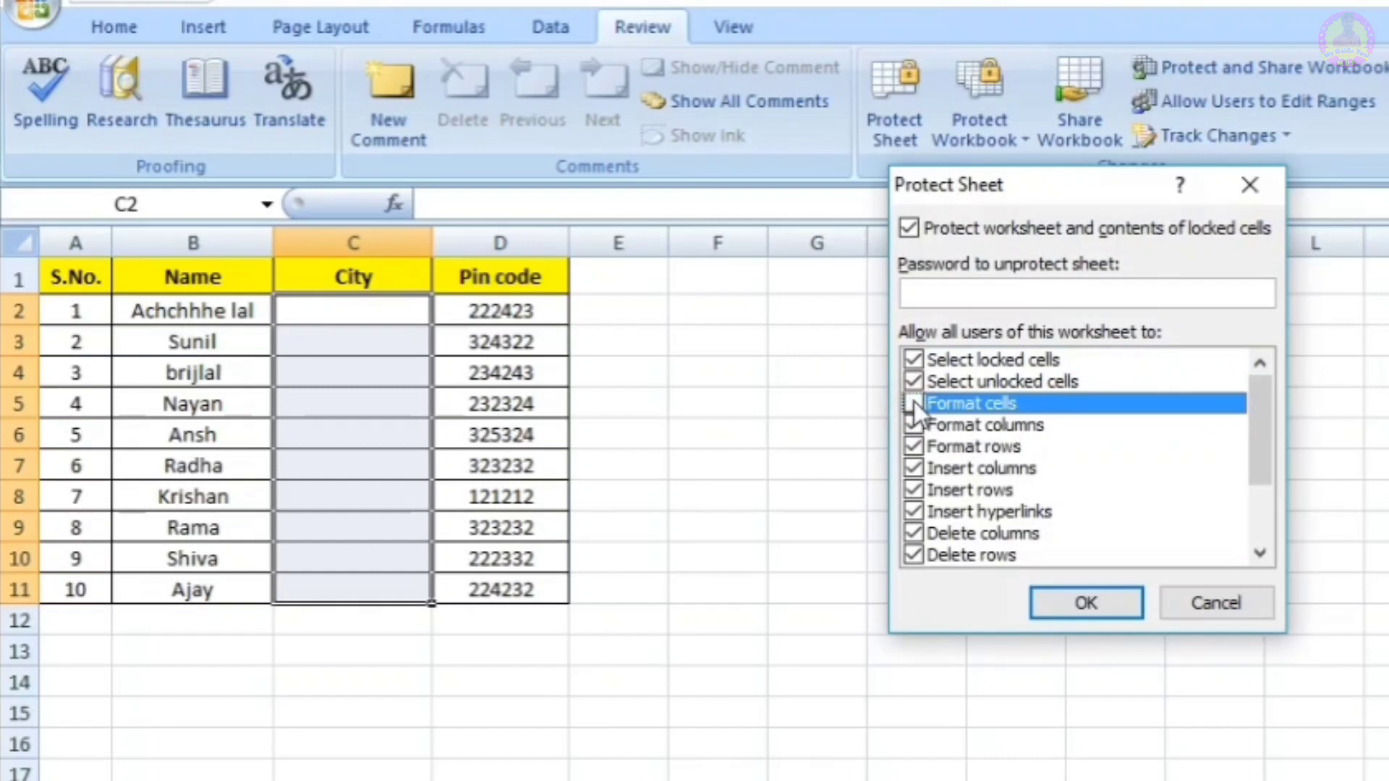
pyautogui.click(914, 403)
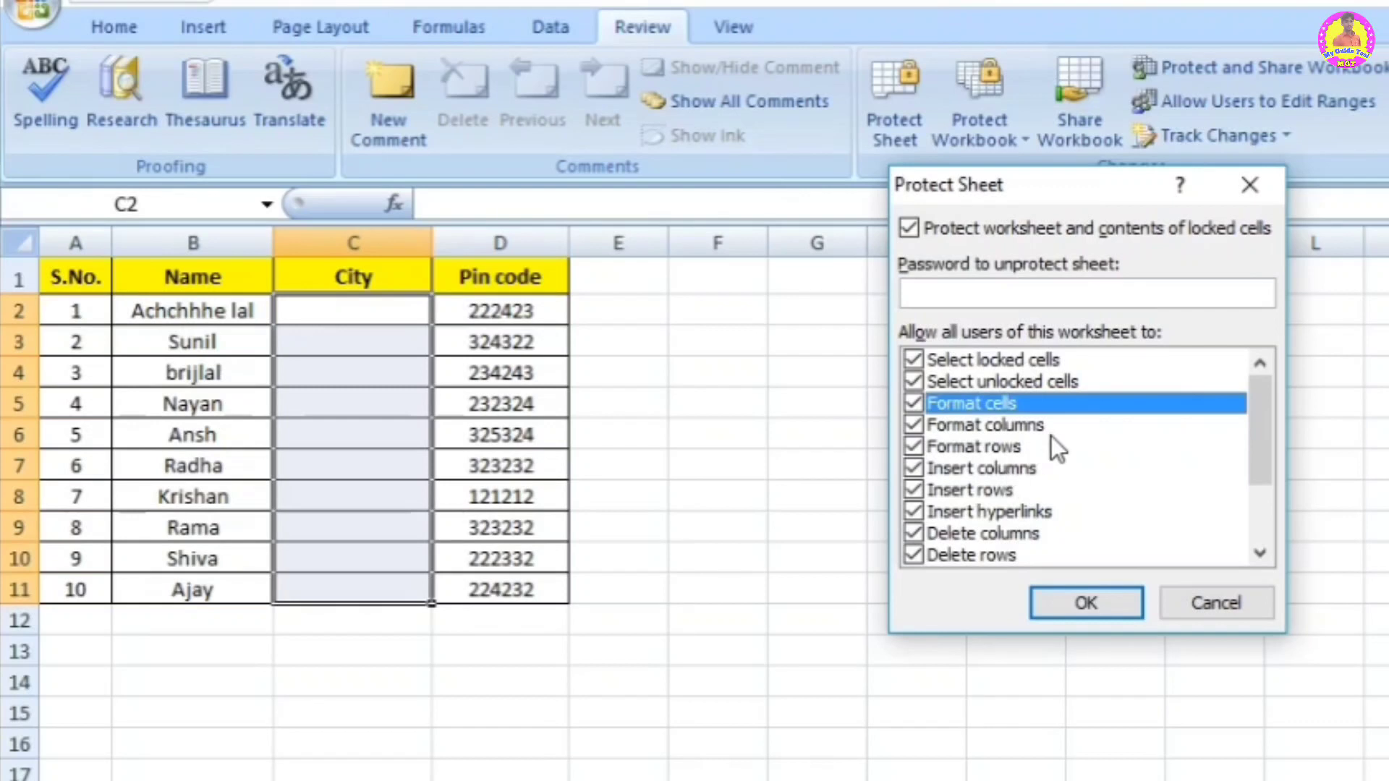
pyautogui.click(1011, 293)
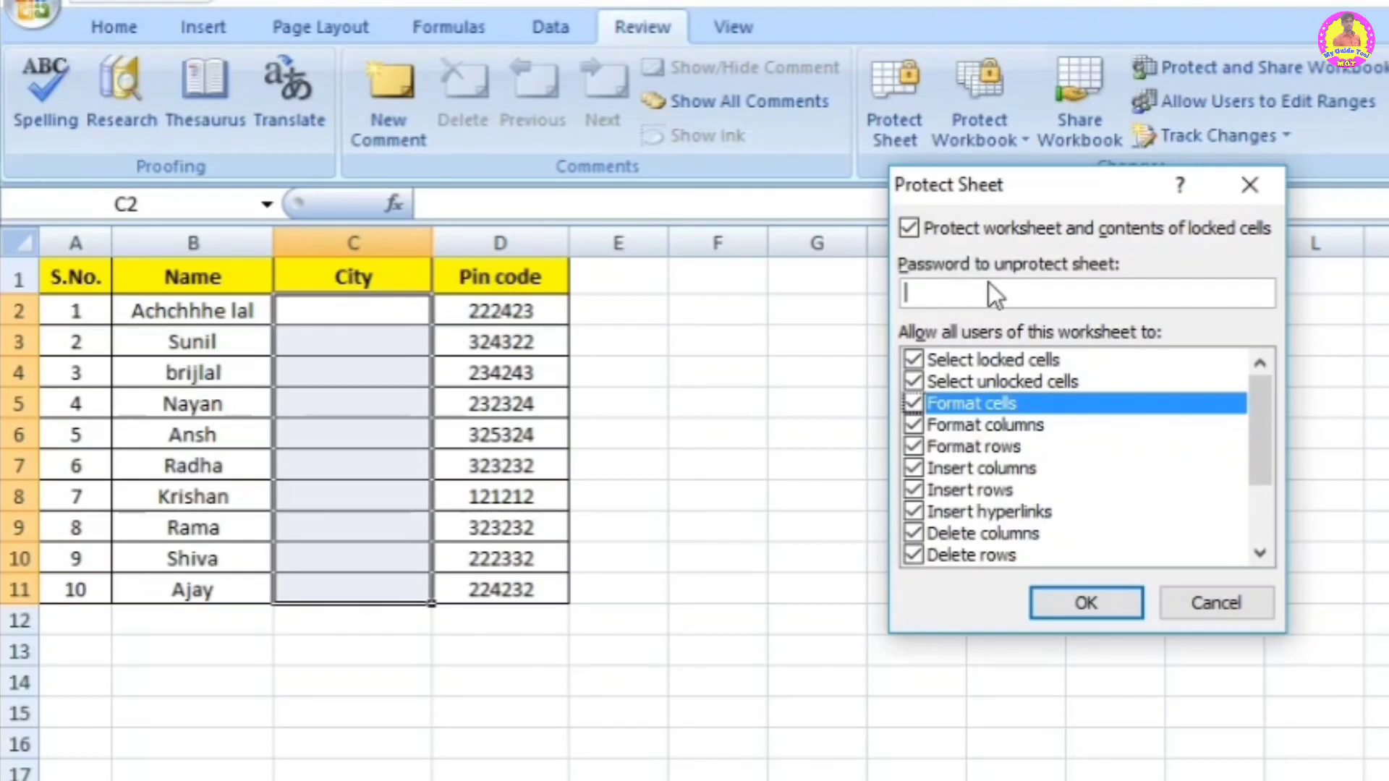
pyautogui.write('123')
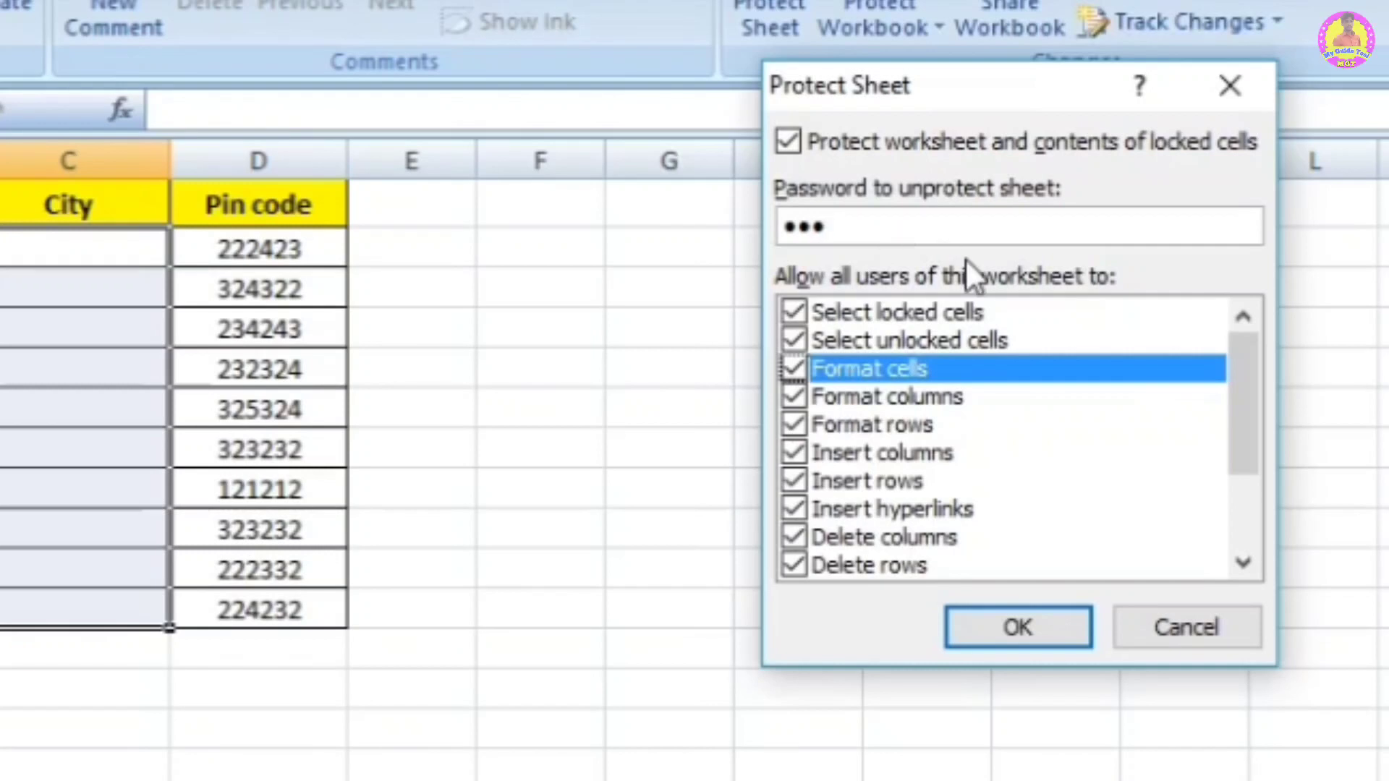
pyautogui.click(993, 620)
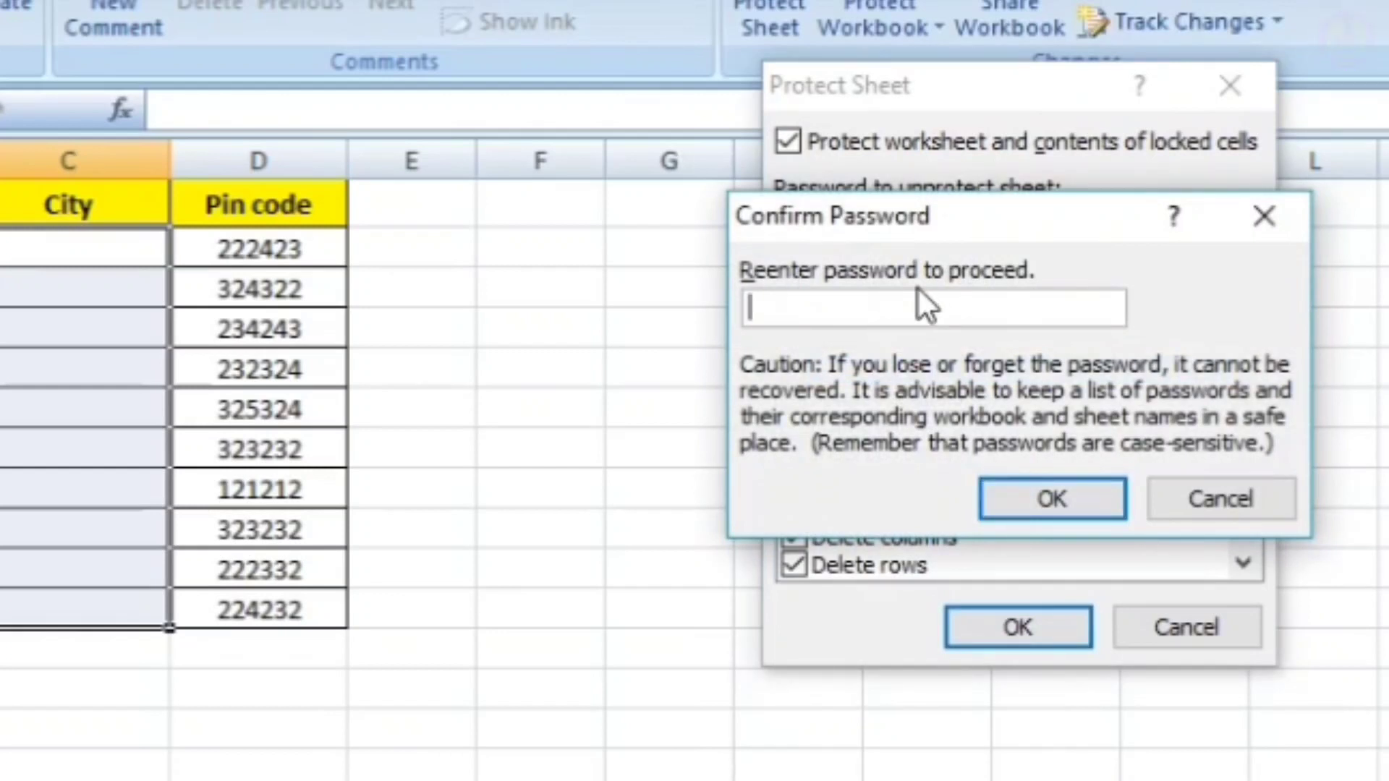
pyautogui.write('123')
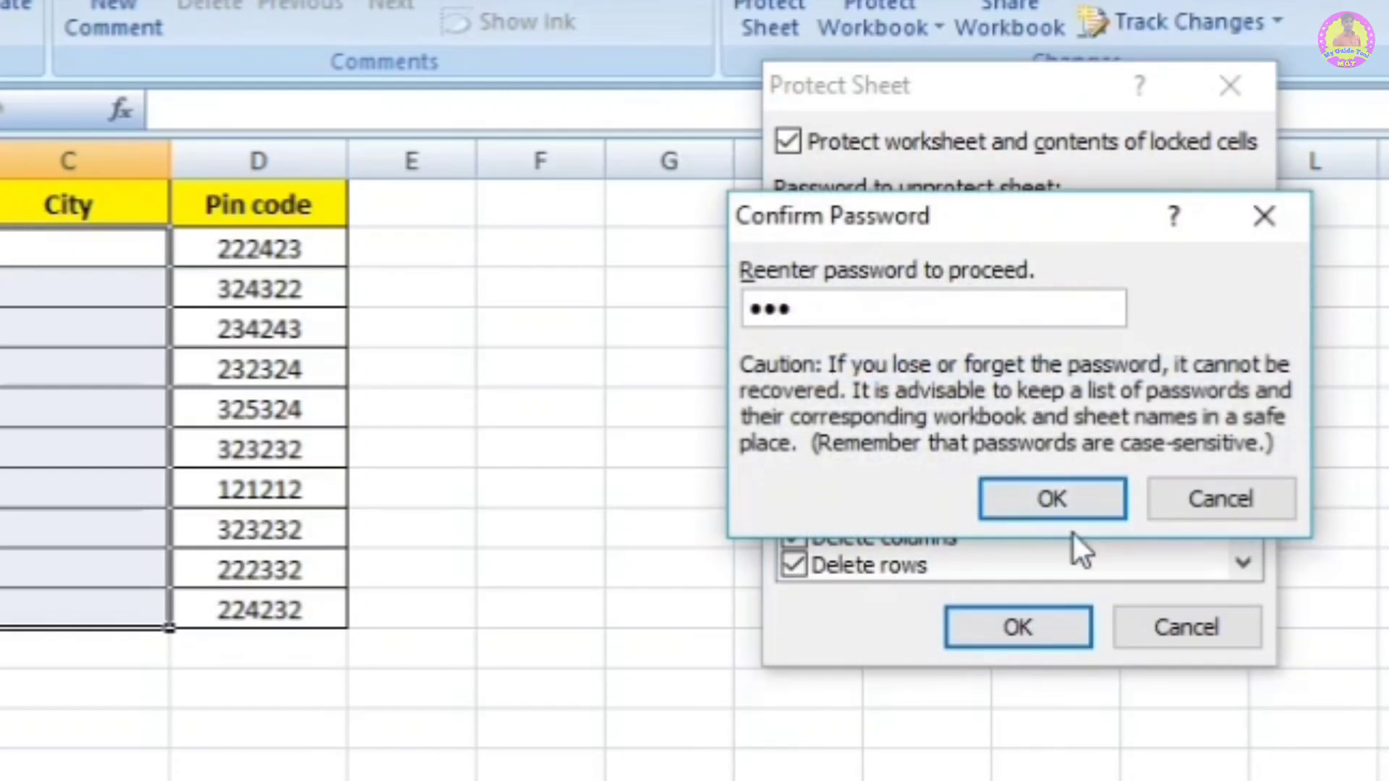
pyautogui.click(1067, 505)
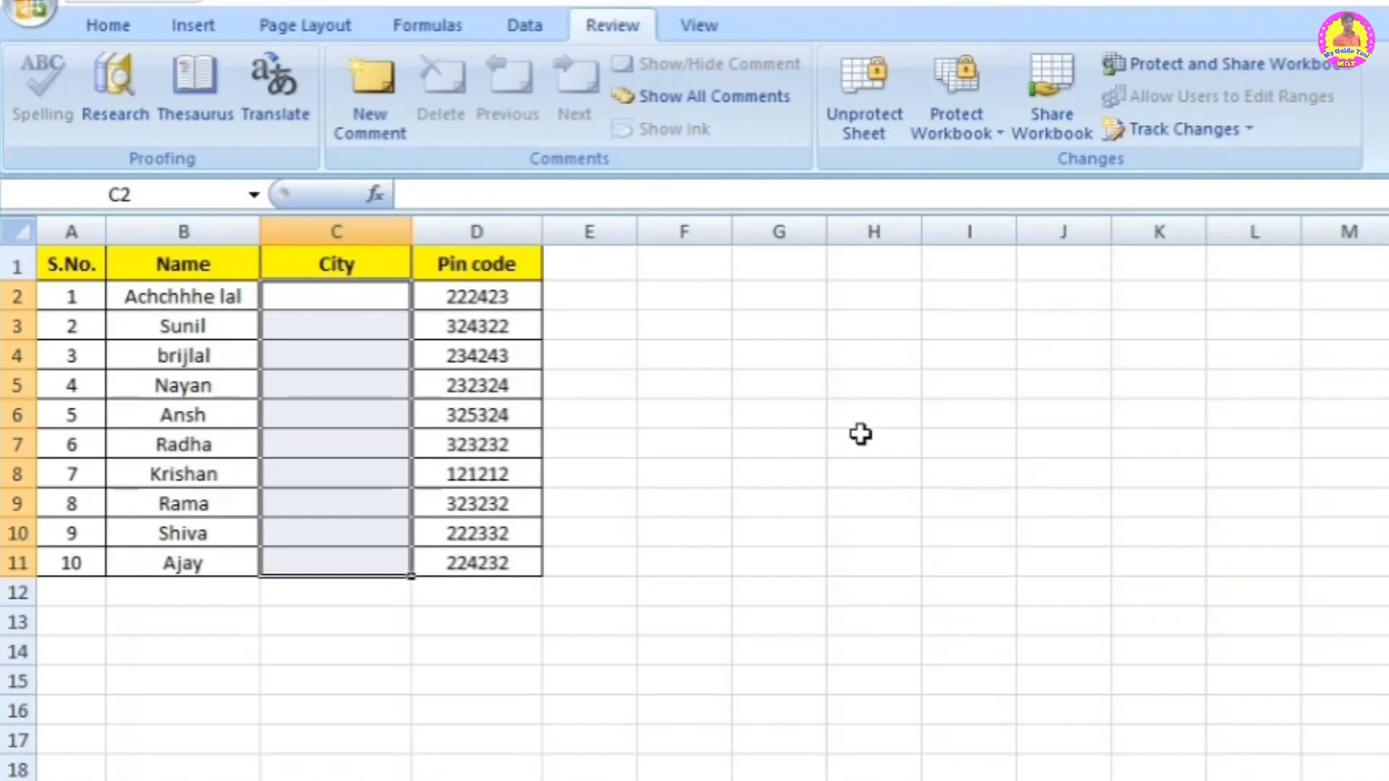
# Step: Try editing empty cell G6 outside the City column and dismiss the read-only warning
pyautogui.click(362, 292)
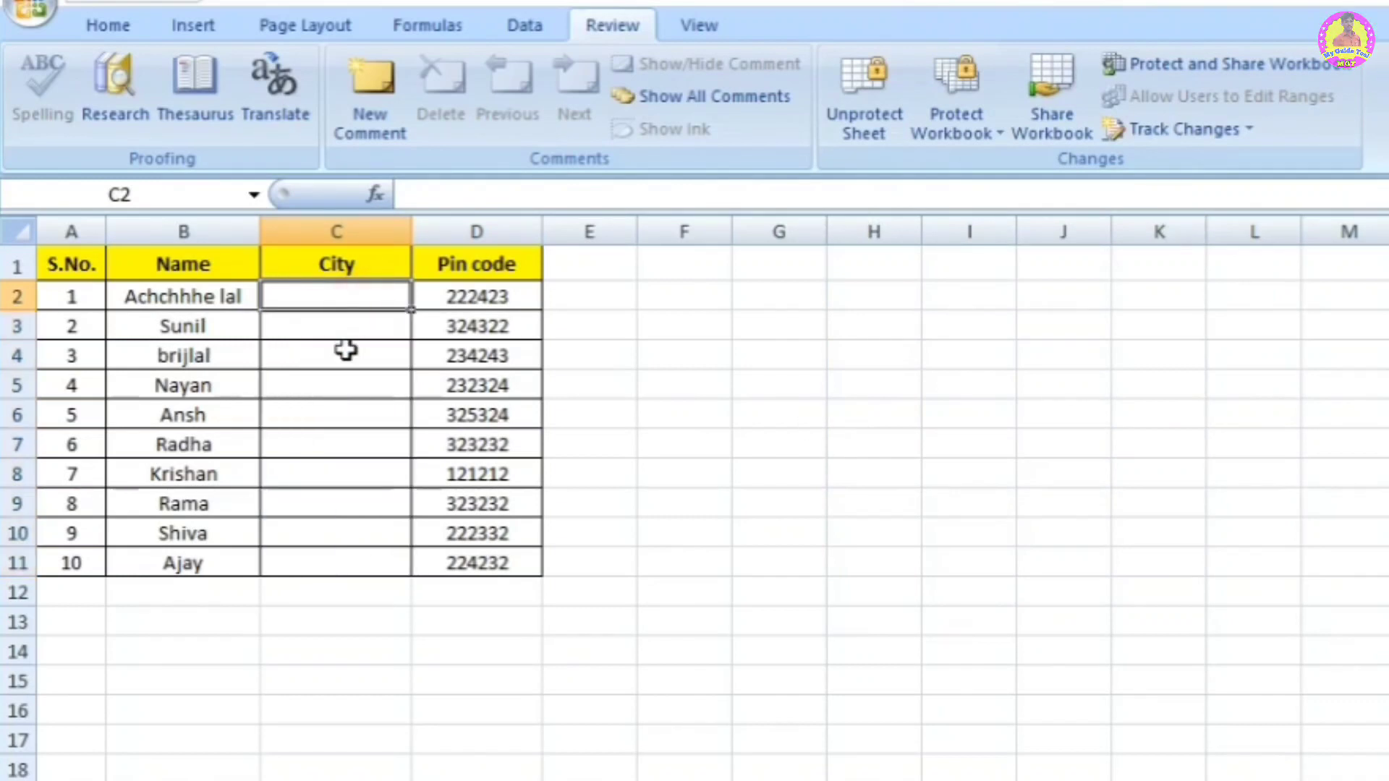
pyautogui.click(769, 403)
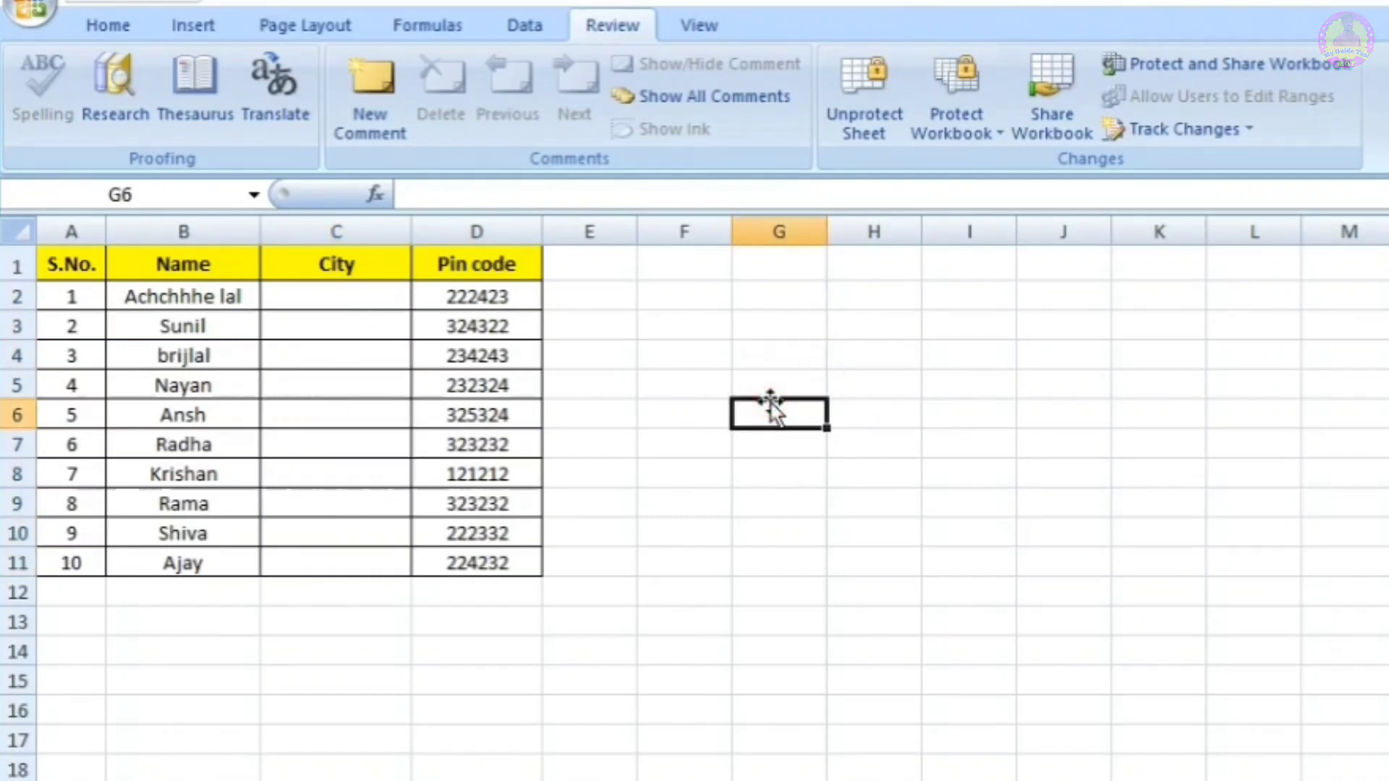
pyautogui.click(303, 292)
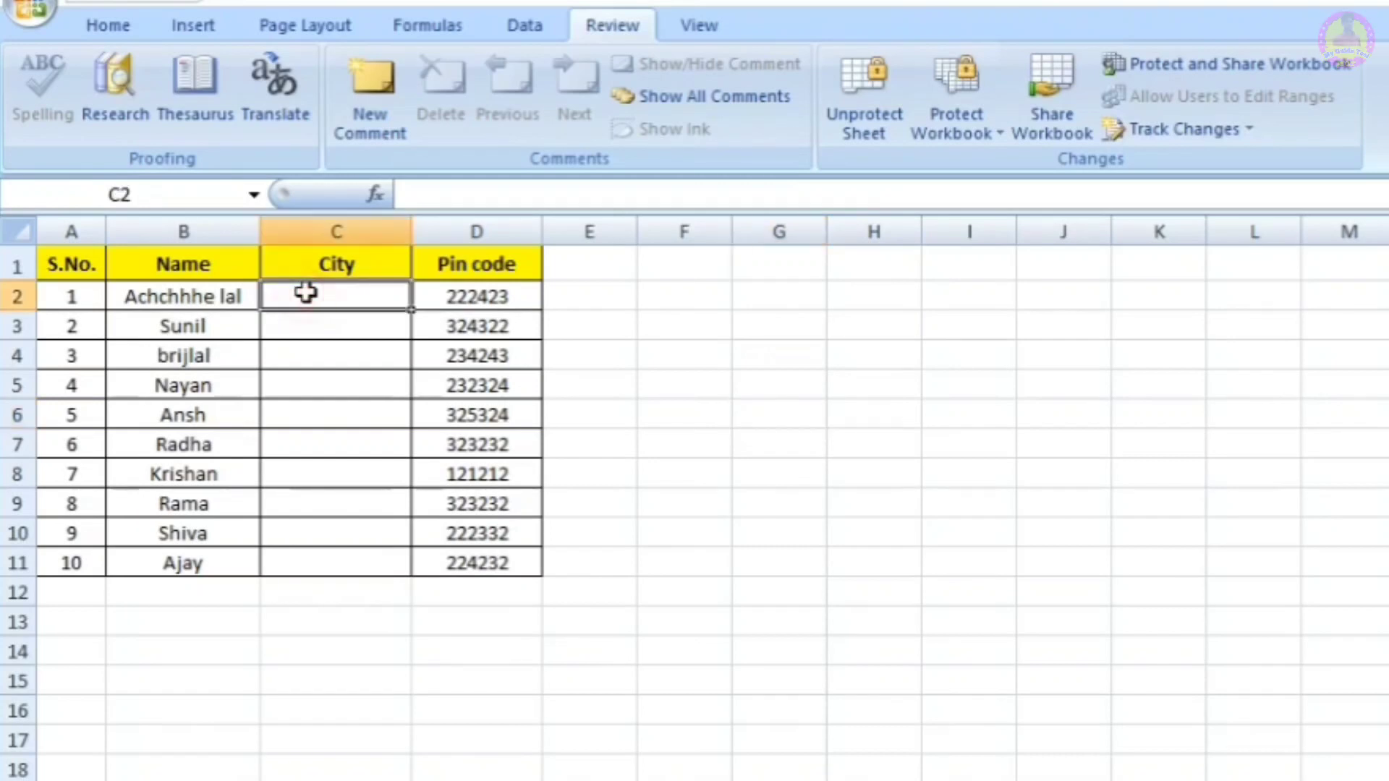
pyautogui.click(737, 406)
pyautogui.doubleClick(739, 407)
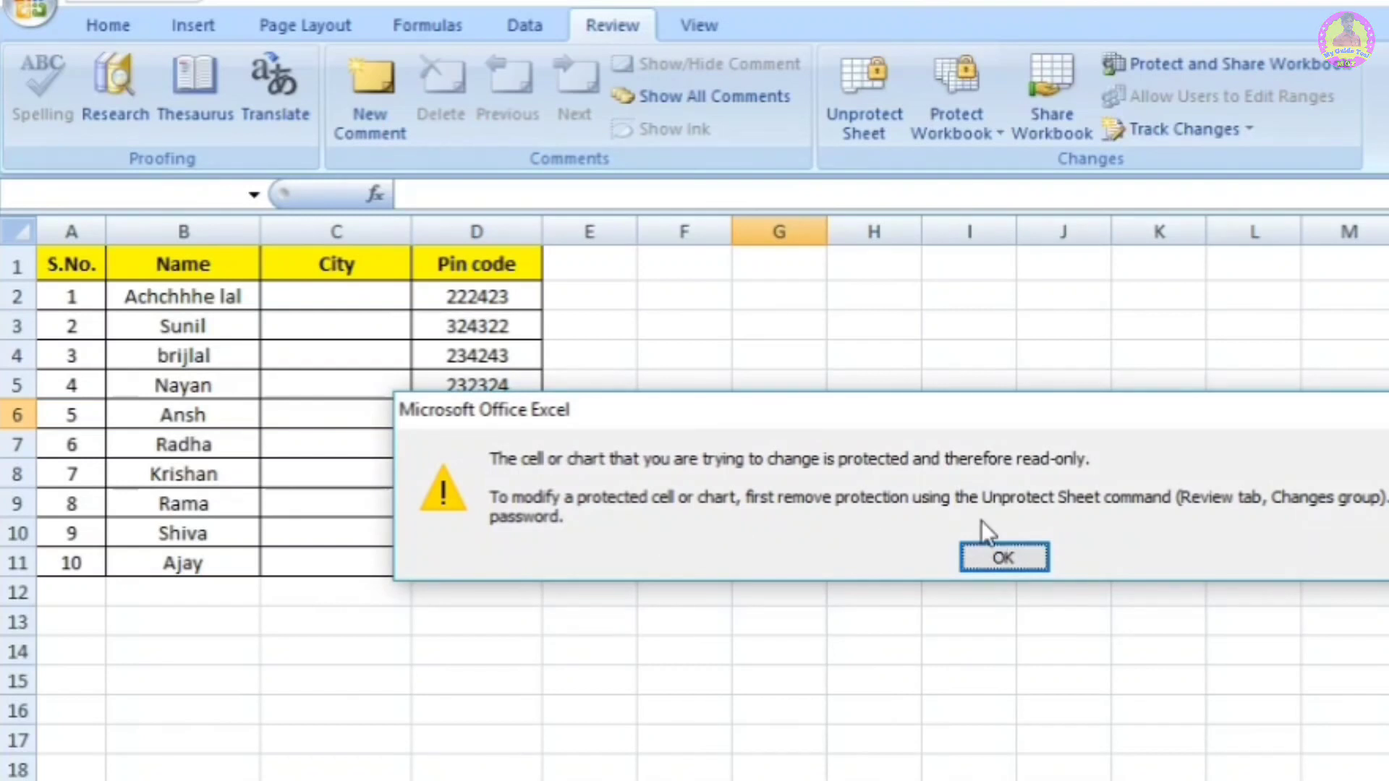
pyautogui.click(1017, 557)
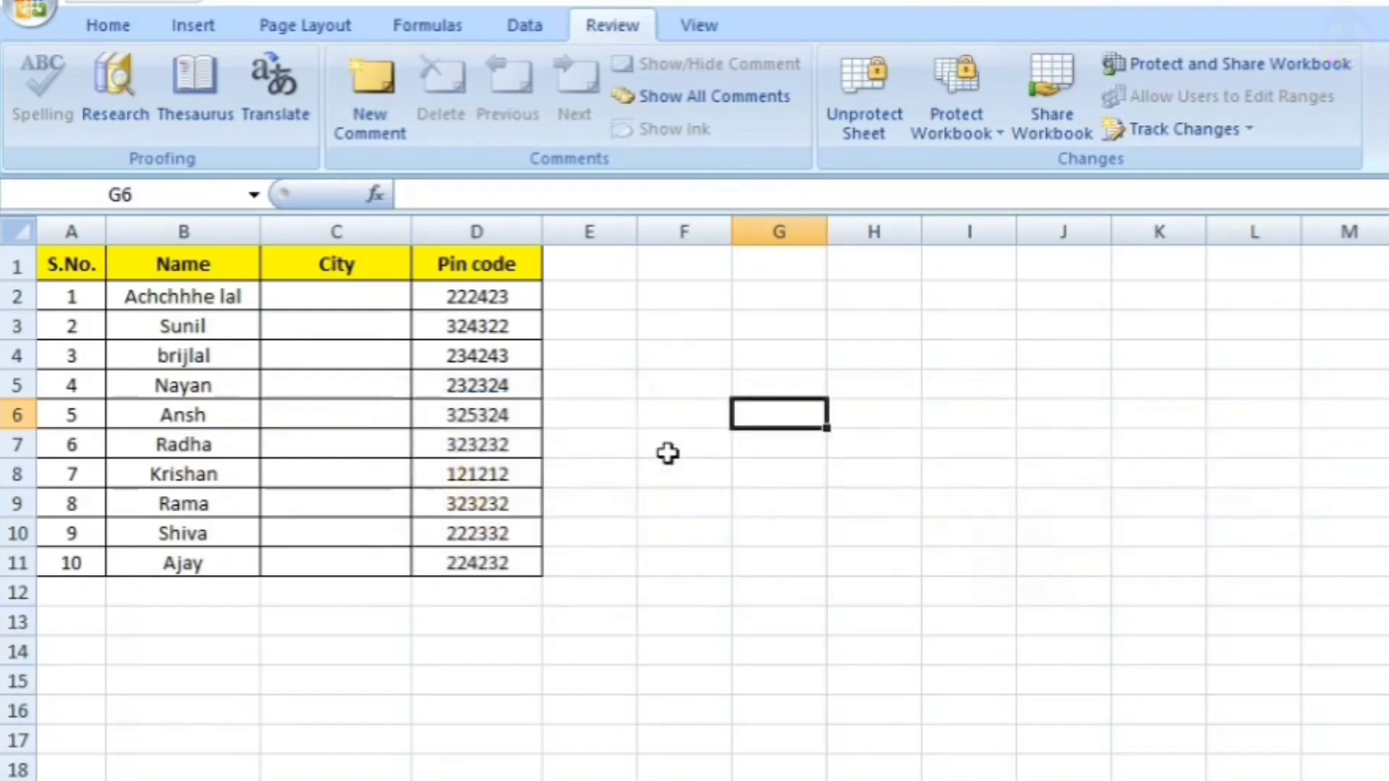
# Step: Try editing pin code 325324, then type in C2 to get the Unlock Range prompt
pyautogui.click(490, 415)
pyautogui.doubleClick(490, 418)
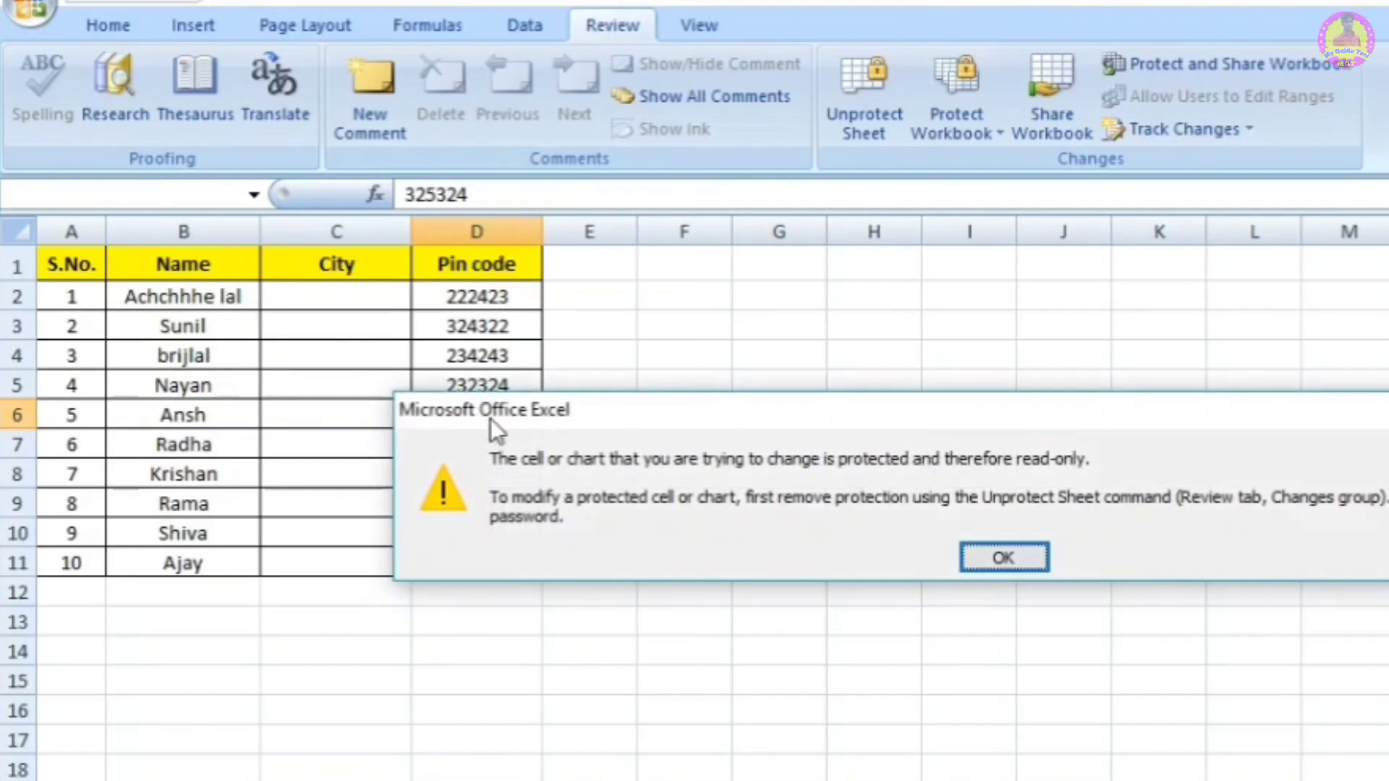
pyautogui.click(1012, 557)
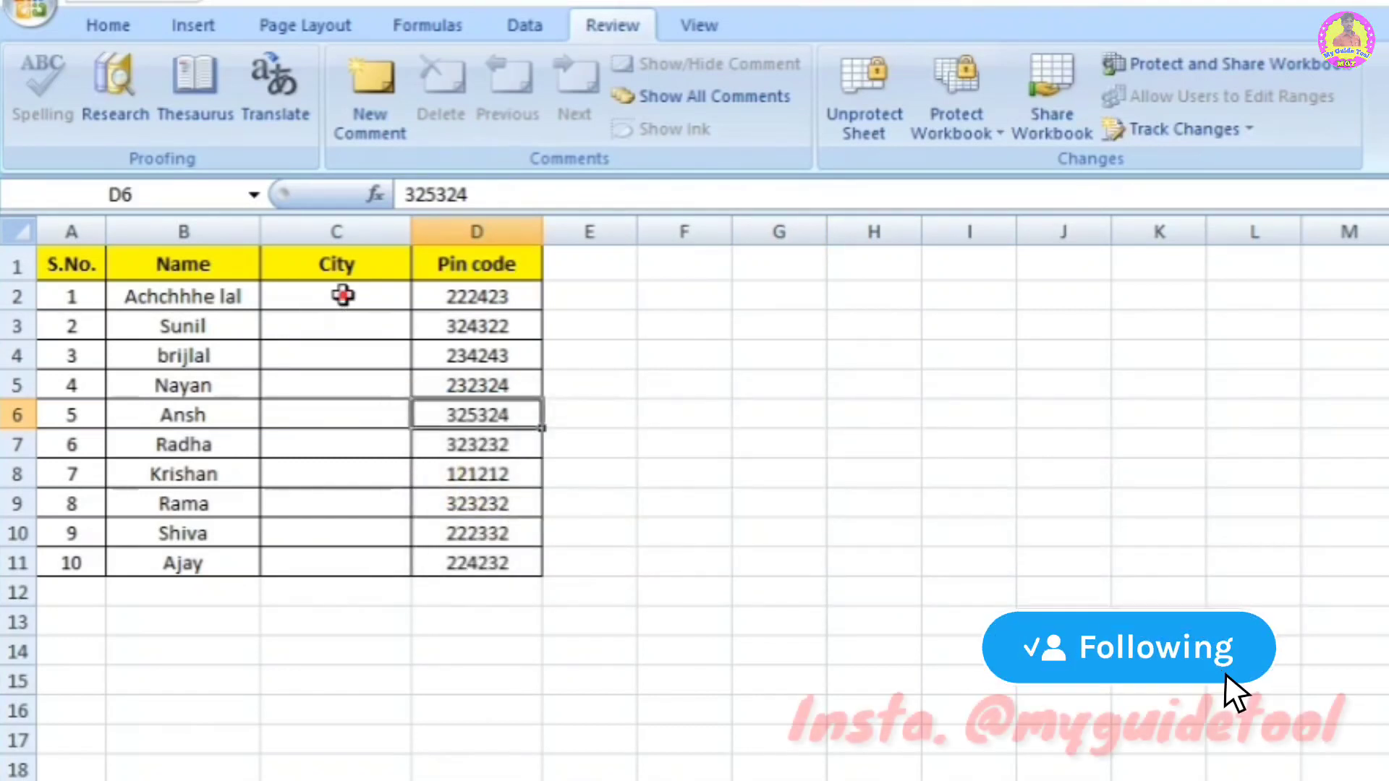
pyautogui.click(342, 296)
pyautogui.write('d')
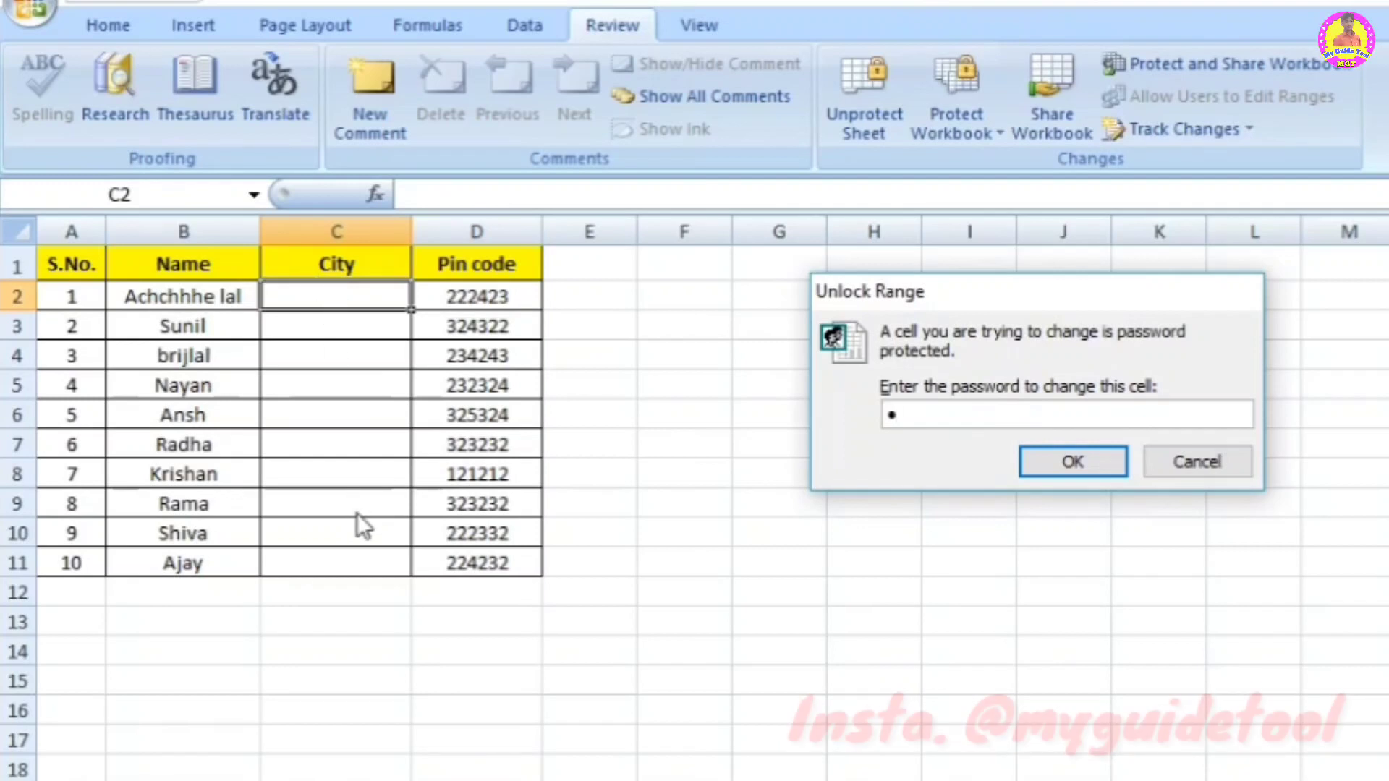
# Step: Unlock the City range by entering its password
pyautogui.press('BackSpace')
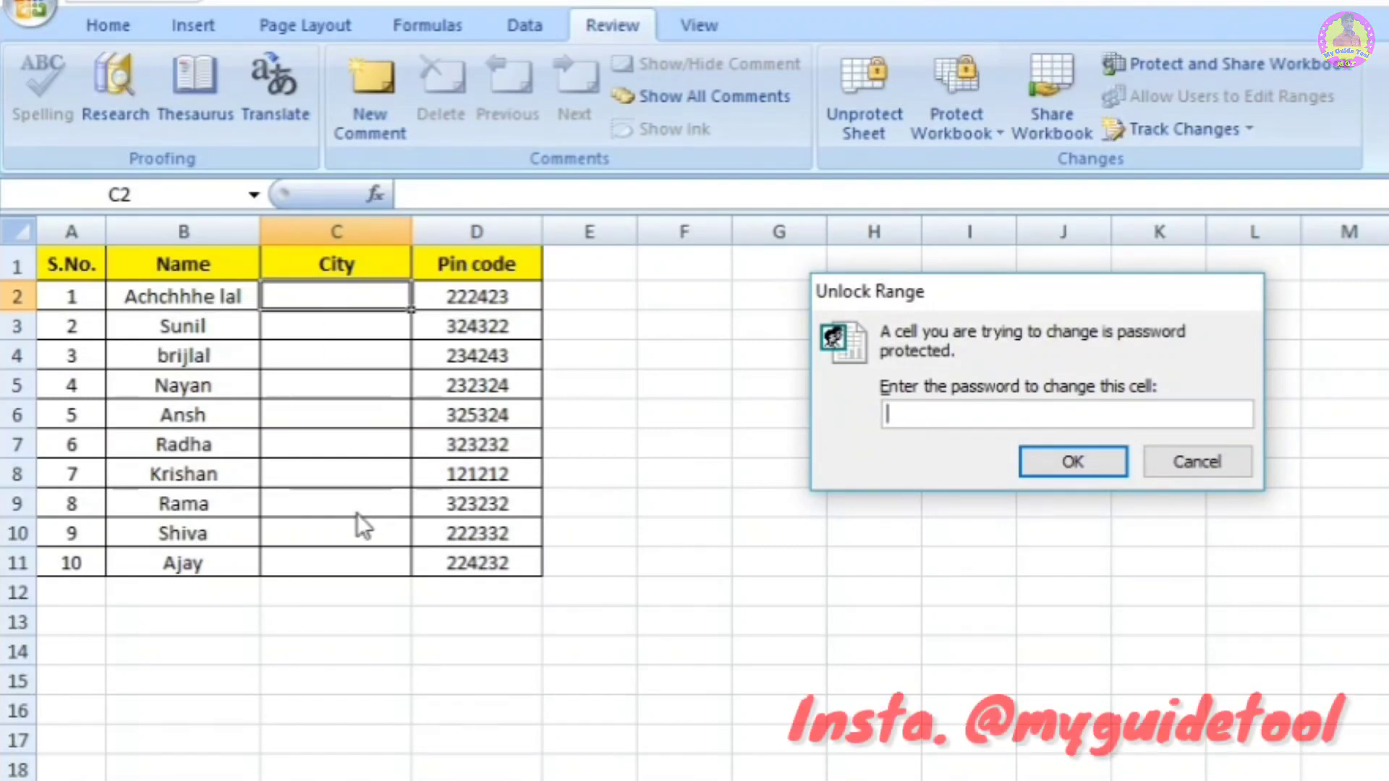
pyautogui.write('123')
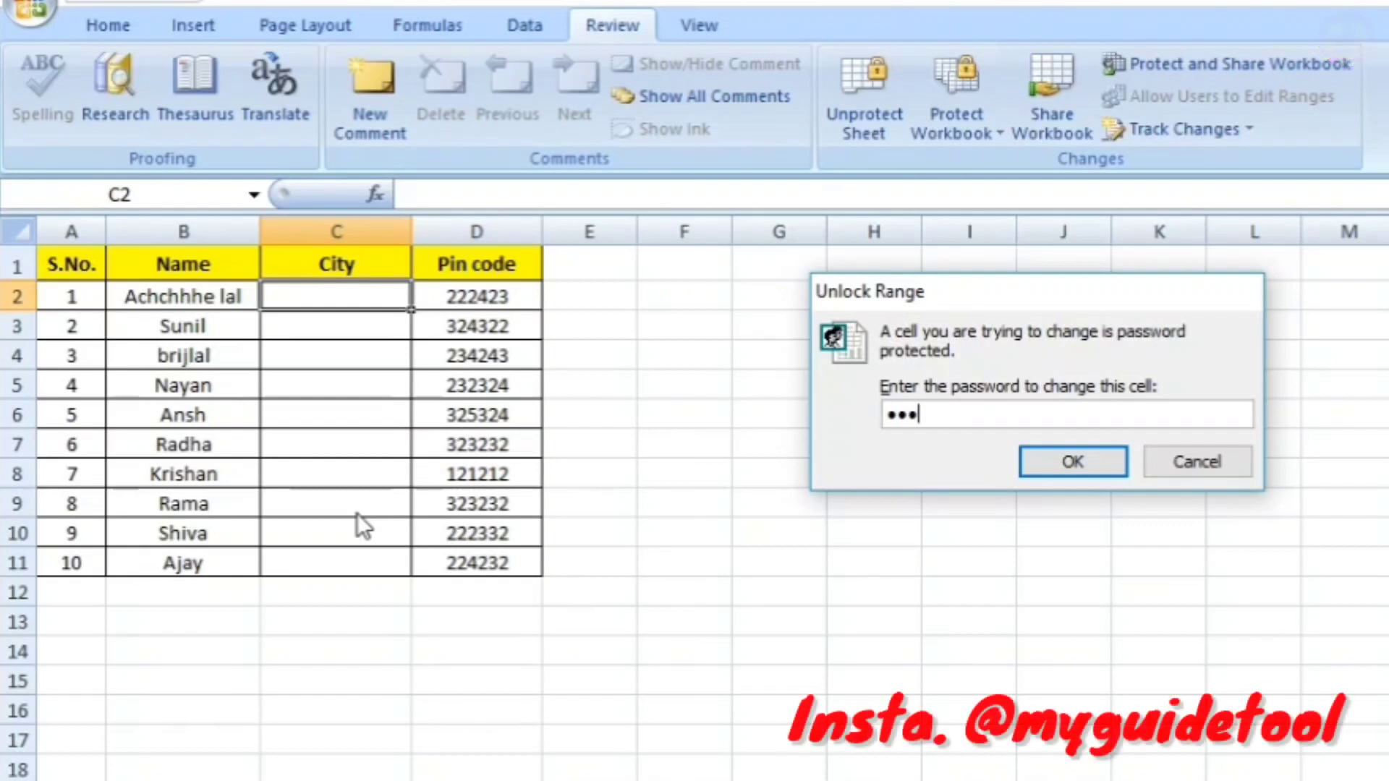
pyautogui.click(1074, 458)
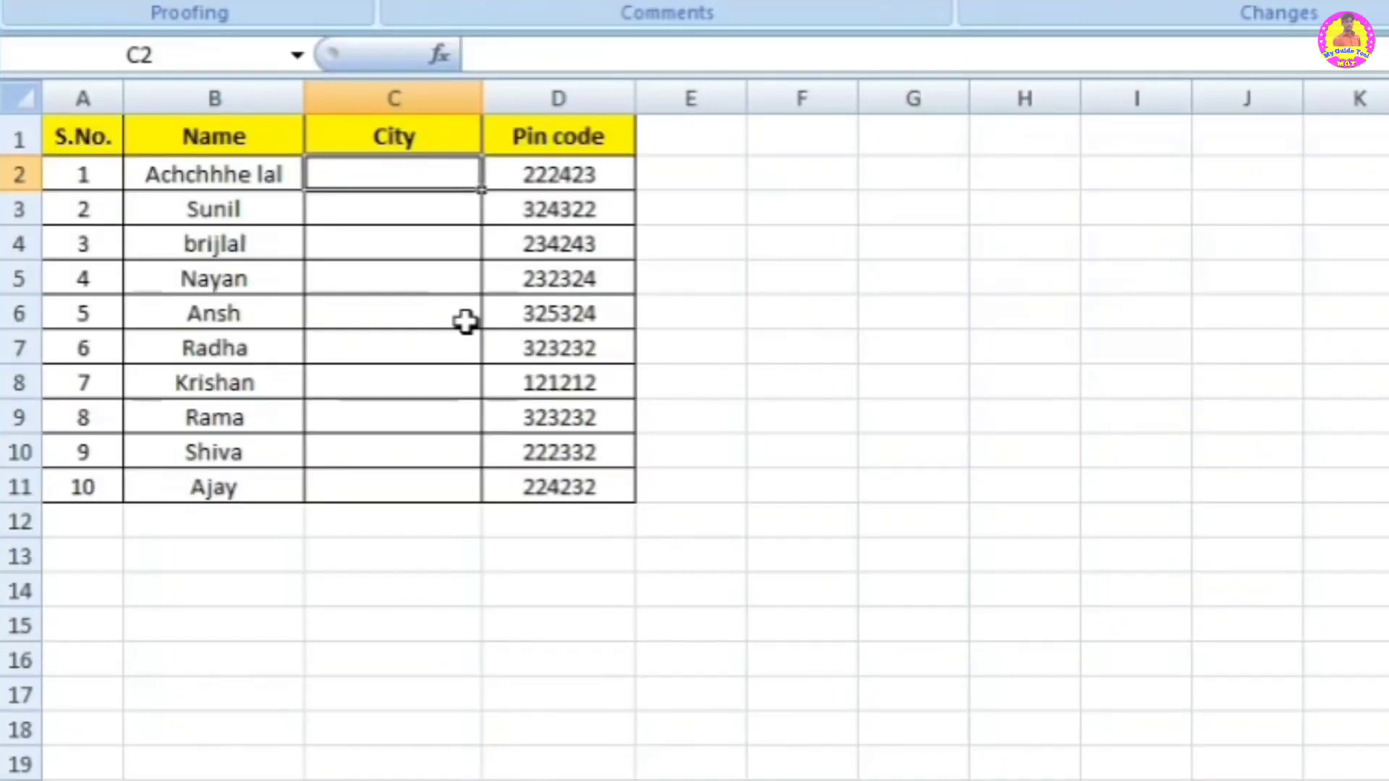
# Step: Enter Prayagraj in C2 and bhadohio in C3
pyautogui.write('Praya')
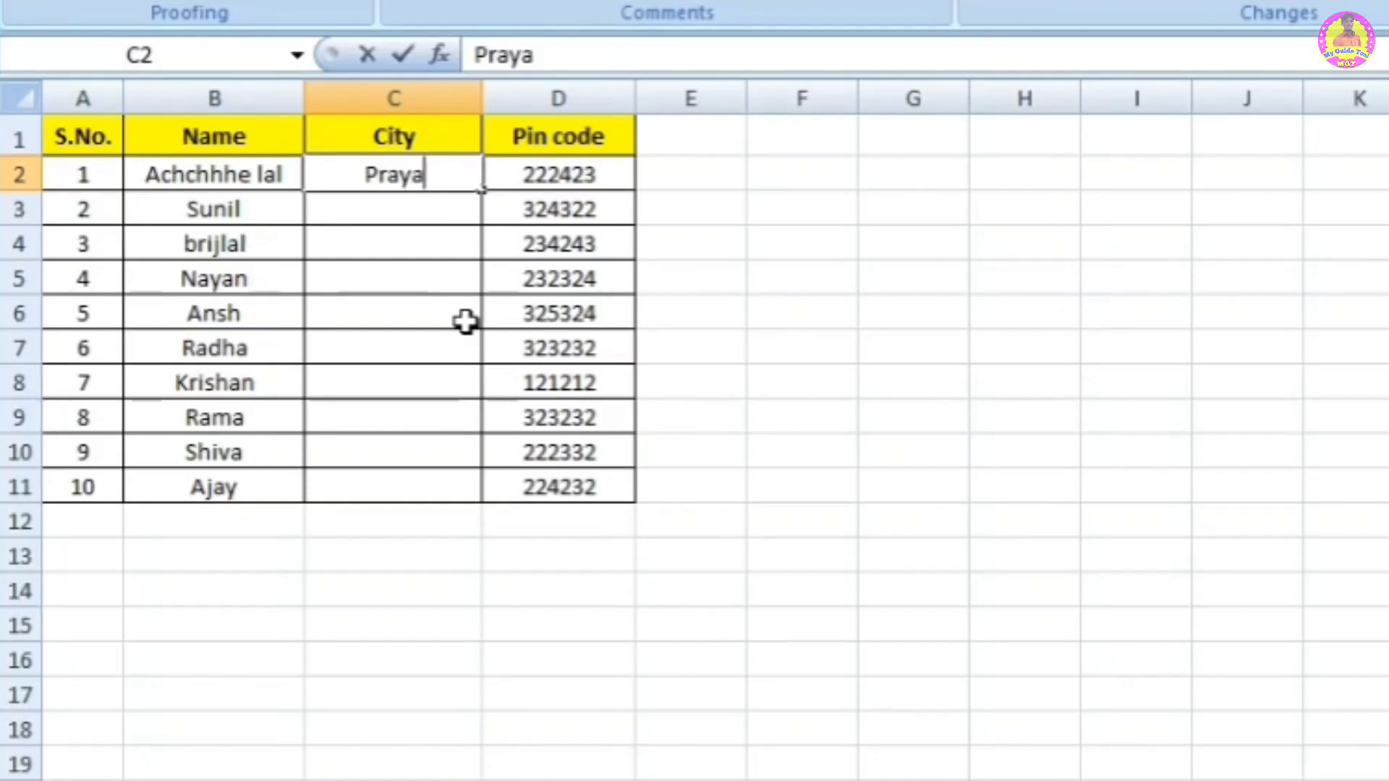
pyautogui.write('graj')
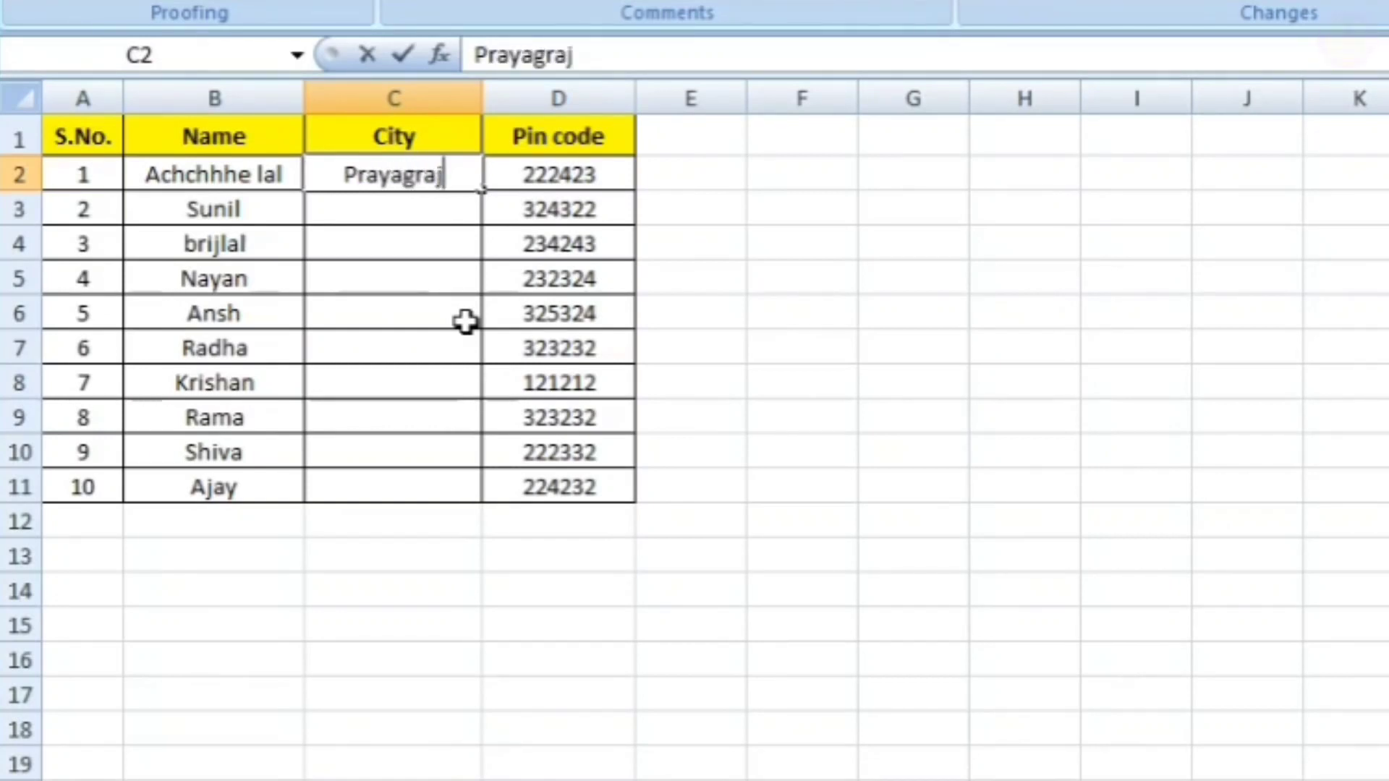
pyautogui.press('Return')
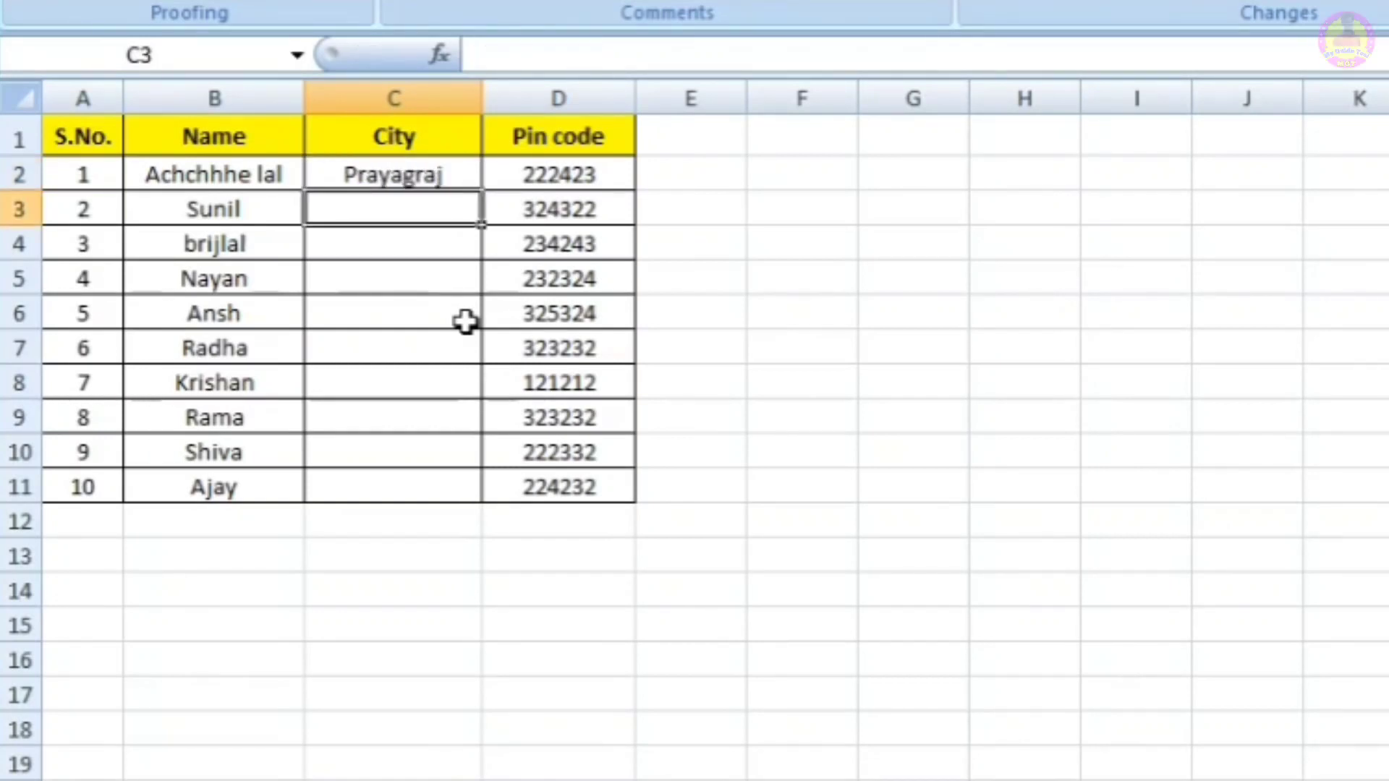
pyautogui.write('bhadohio')
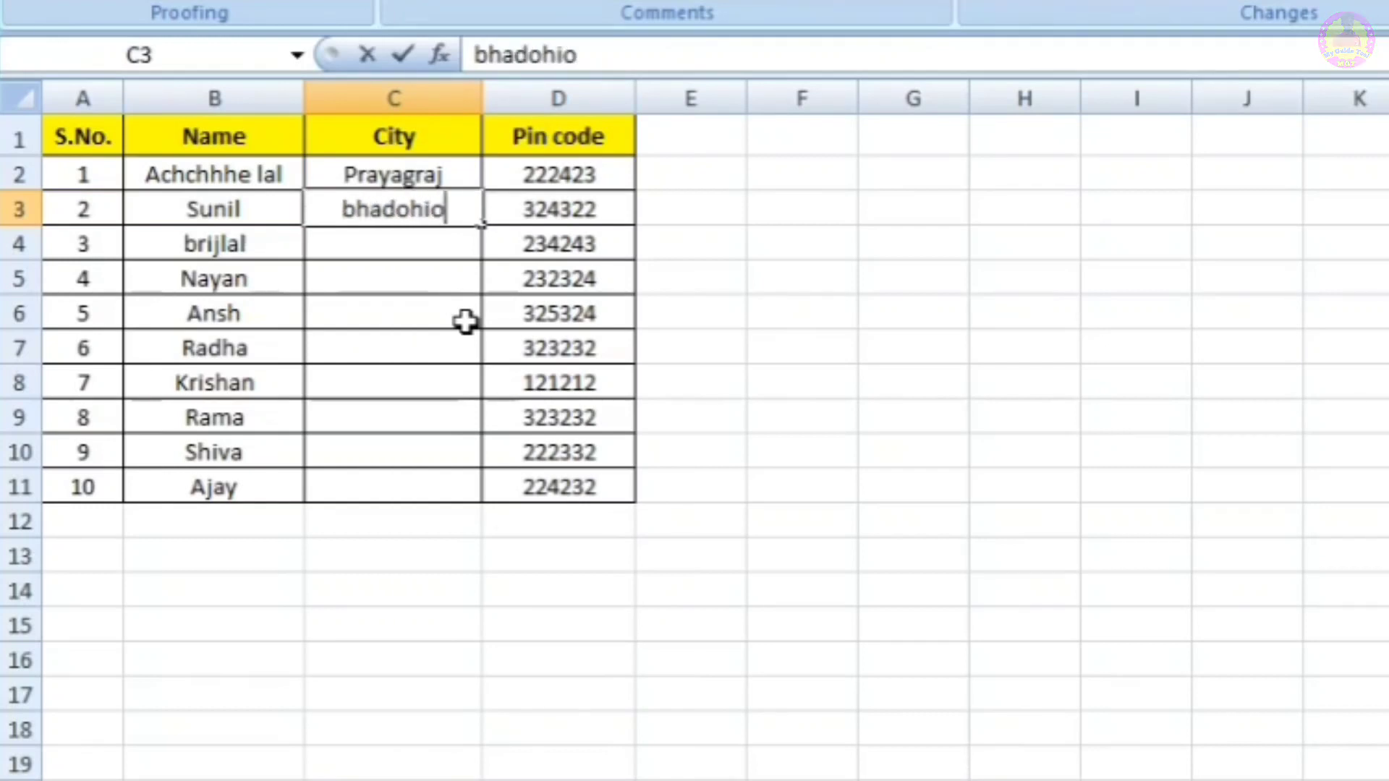
pyautogui.press('Return')
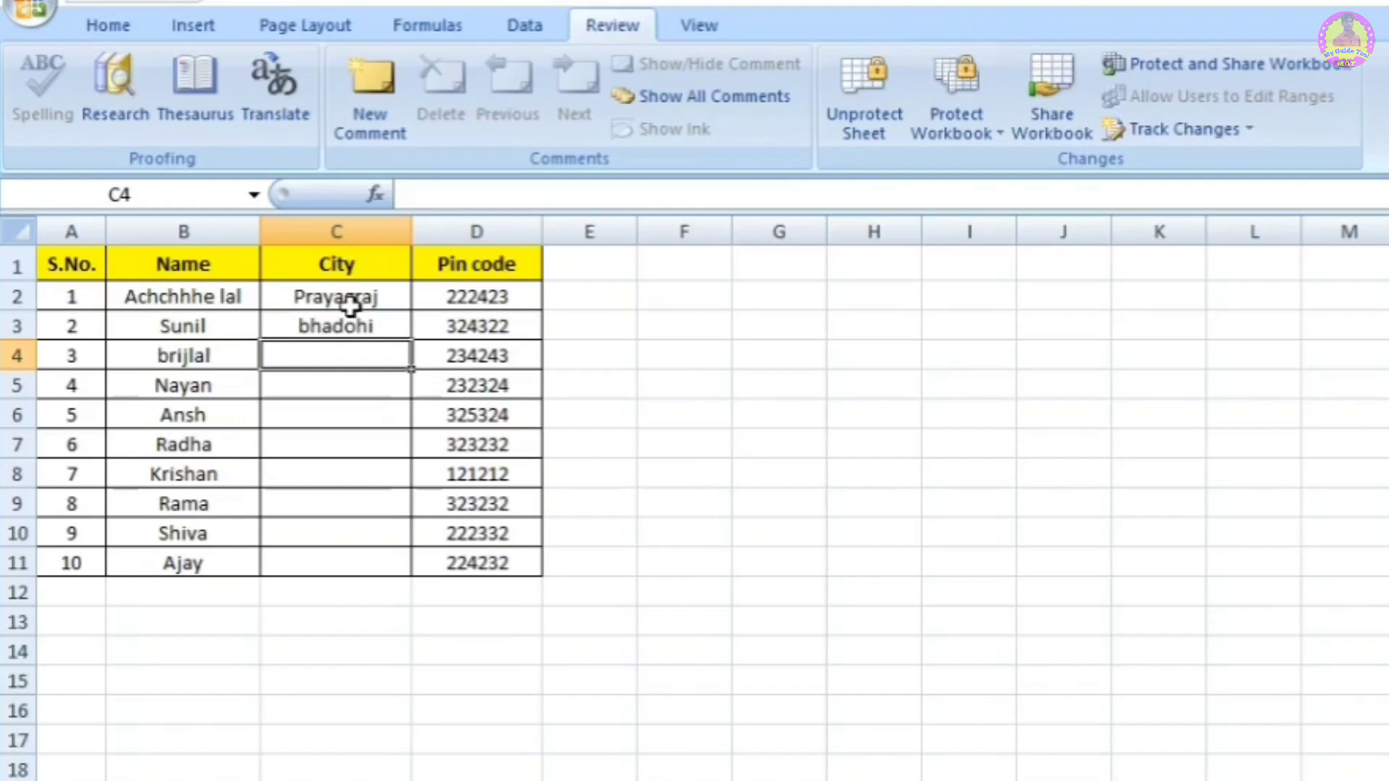
pyautogui.click(890, 465)
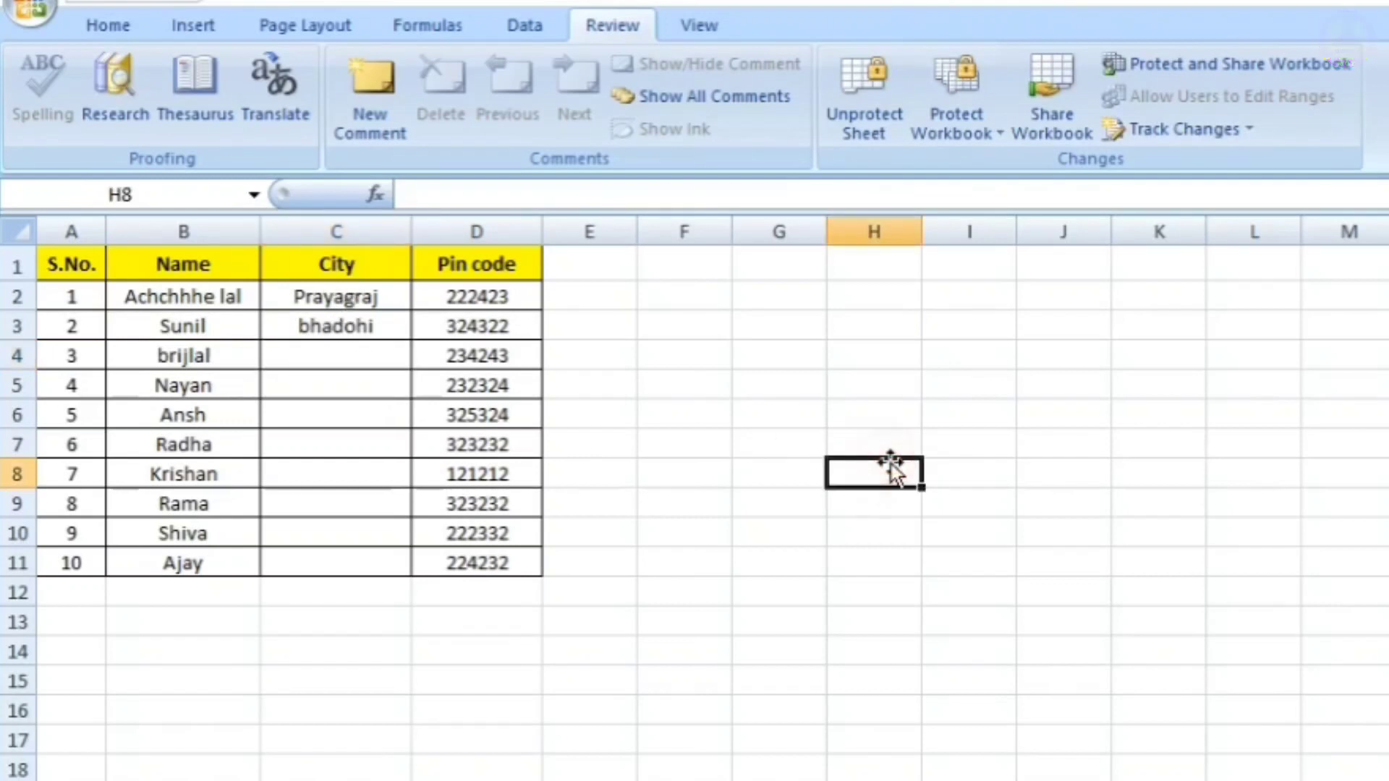
pyautogui.doubleClick(891, 466)
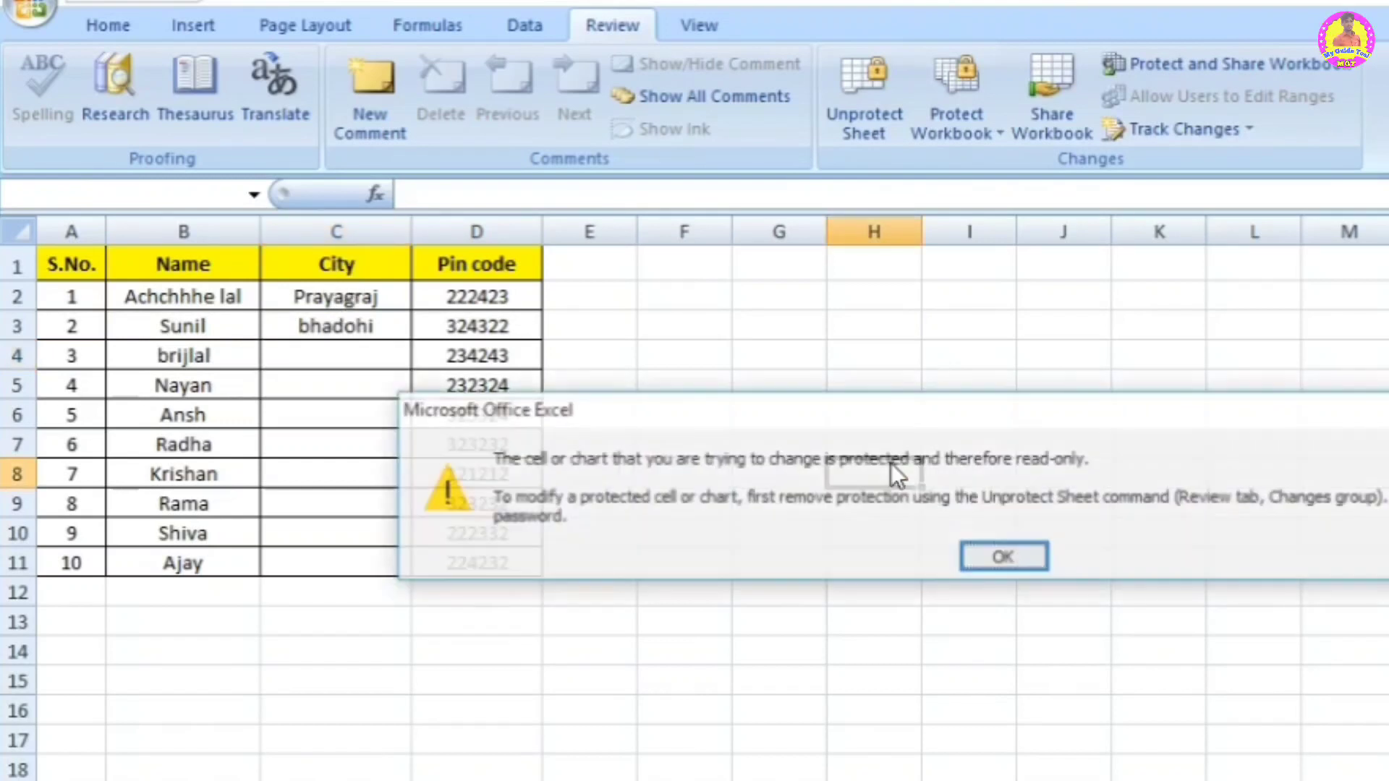
pyautogui.click(1001, 554)
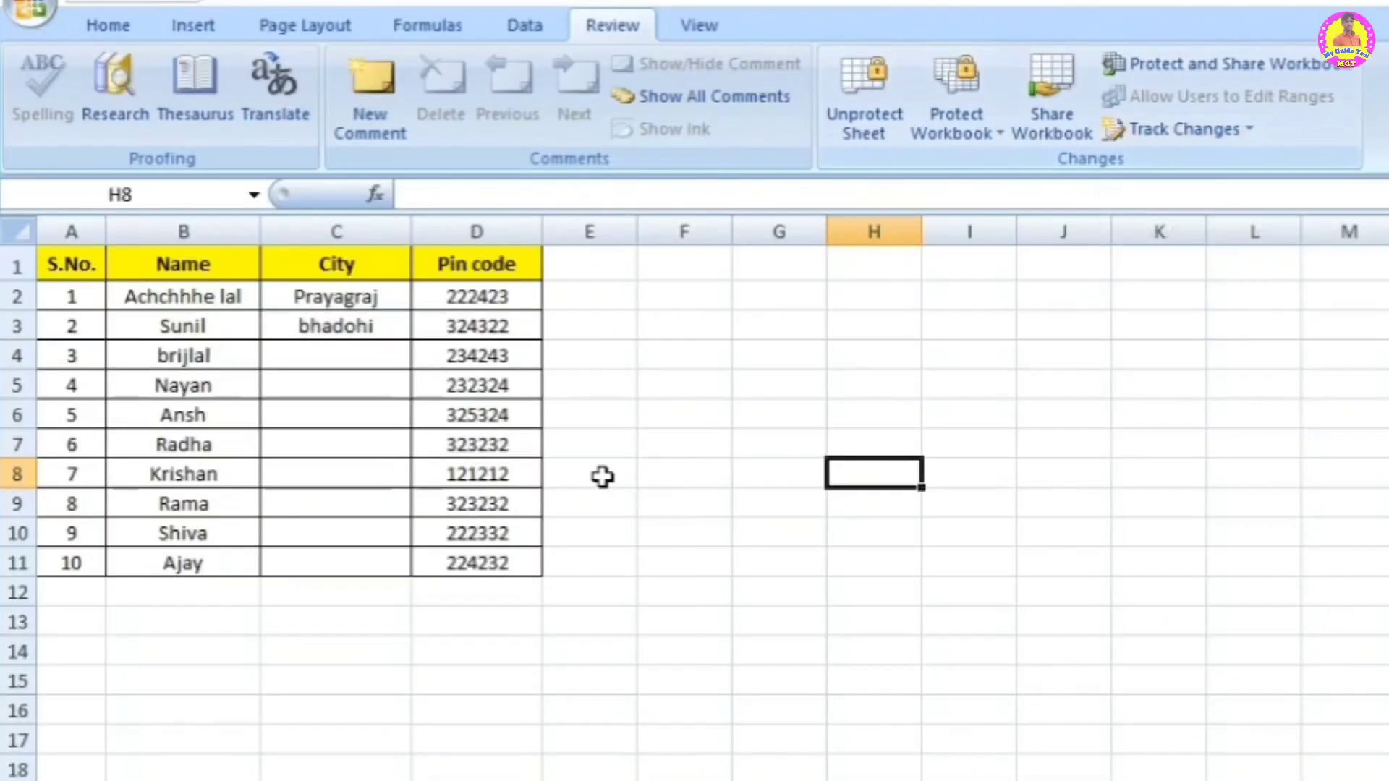
pyautogui.click(218, 584)
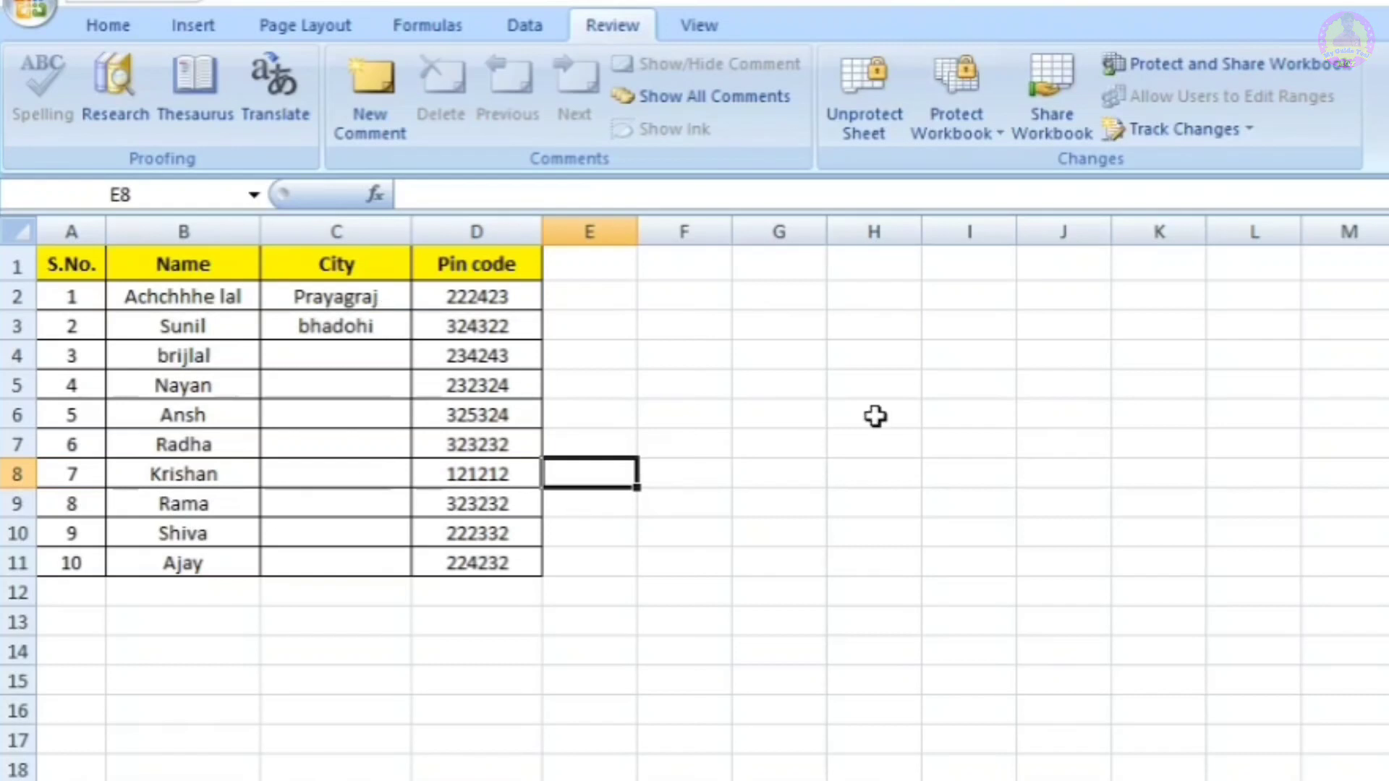
pyautogui.moveTo(812, 405); pyautogui.dragTo(1212, 155)
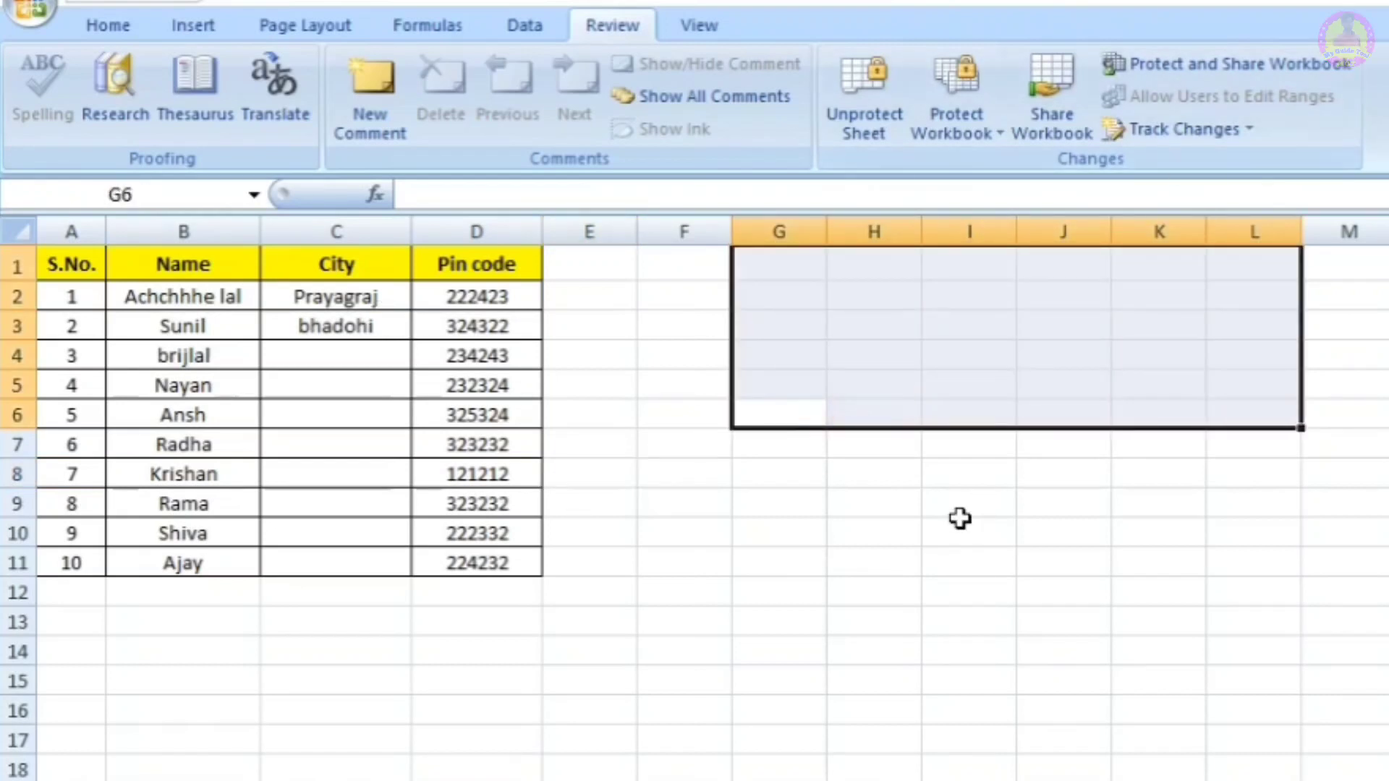
pyautogui.click(958, 520)
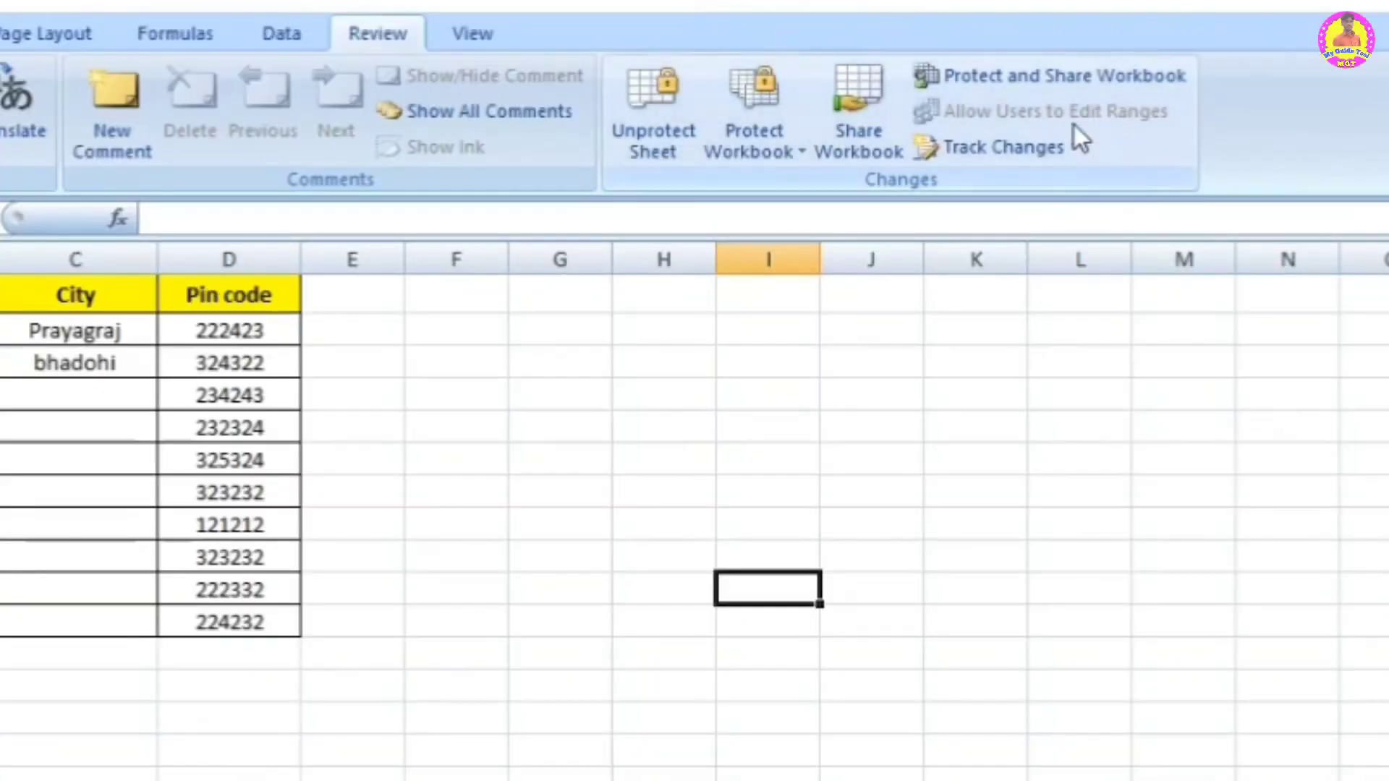
# Step: Enable Track changes while editing, highlighting all changes by Everyone in B2:B11
pyautogui.click(1032, 146)
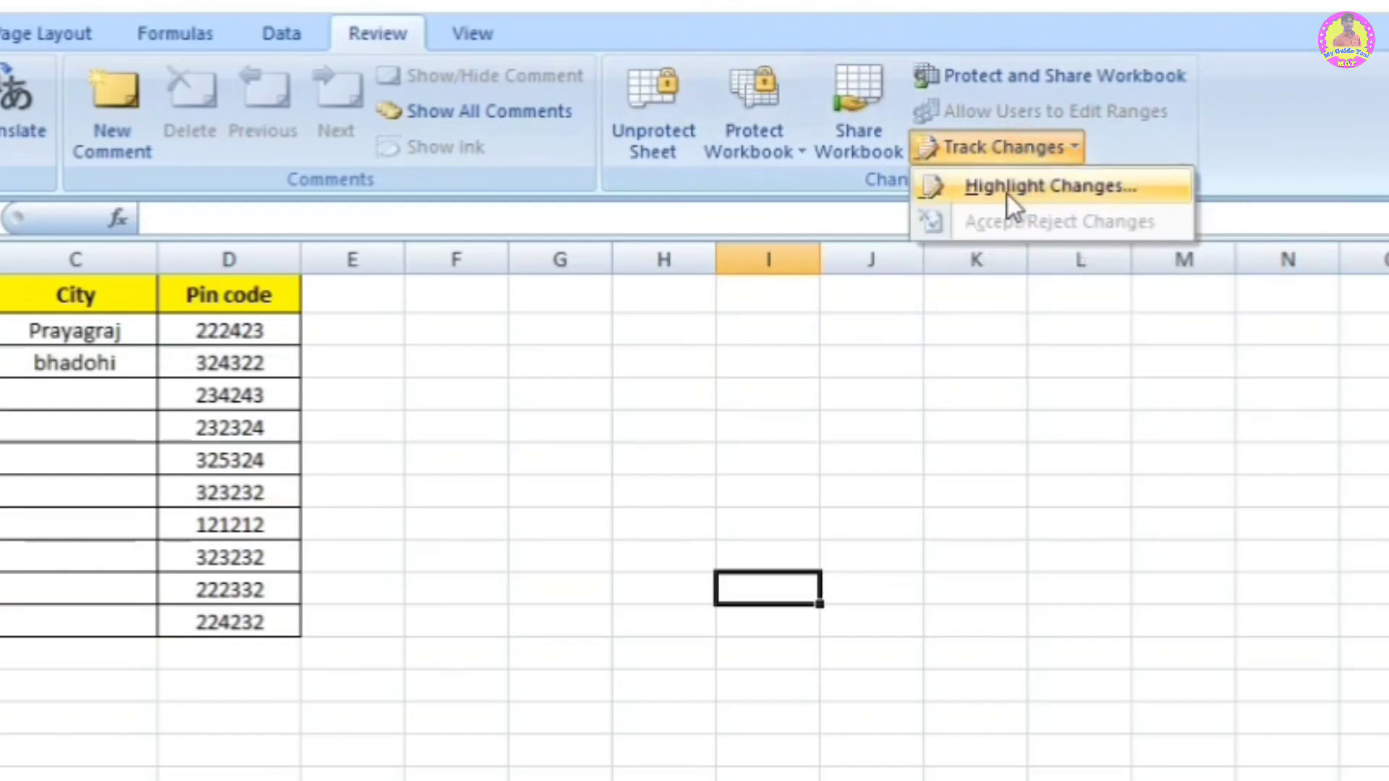
pyautogui.click(1070, 190)
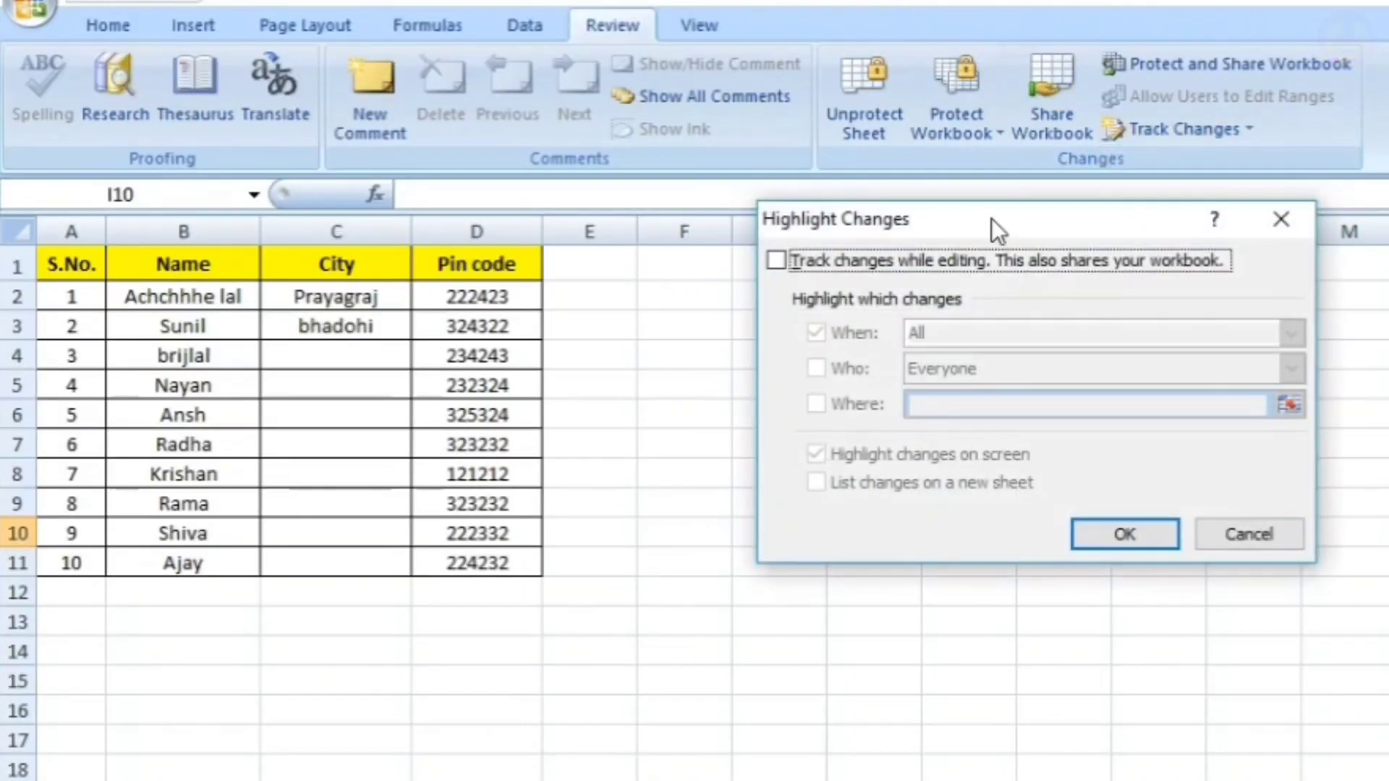
pyautogui.moveTo(991, 219); pyautogui.dragTo(839, 198)
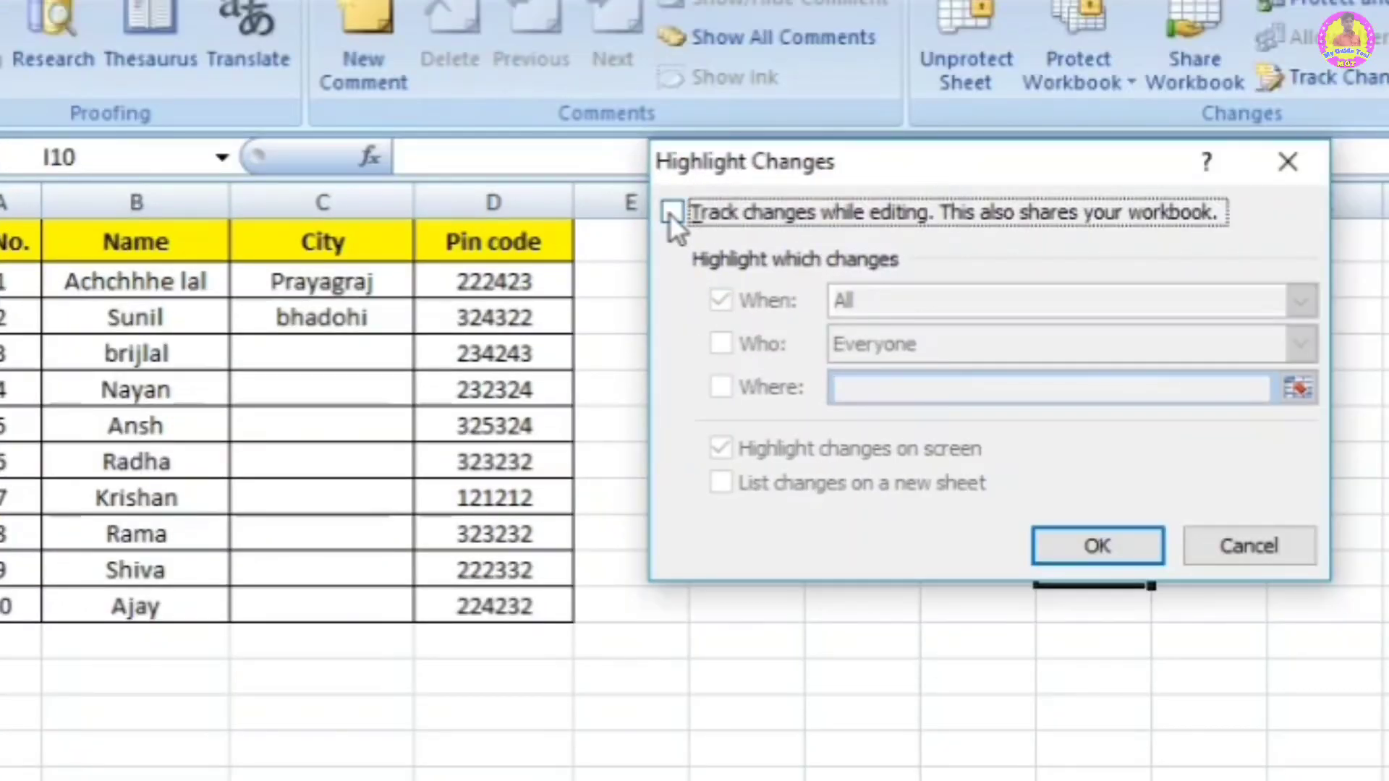
pyautogui.click(672, 212)
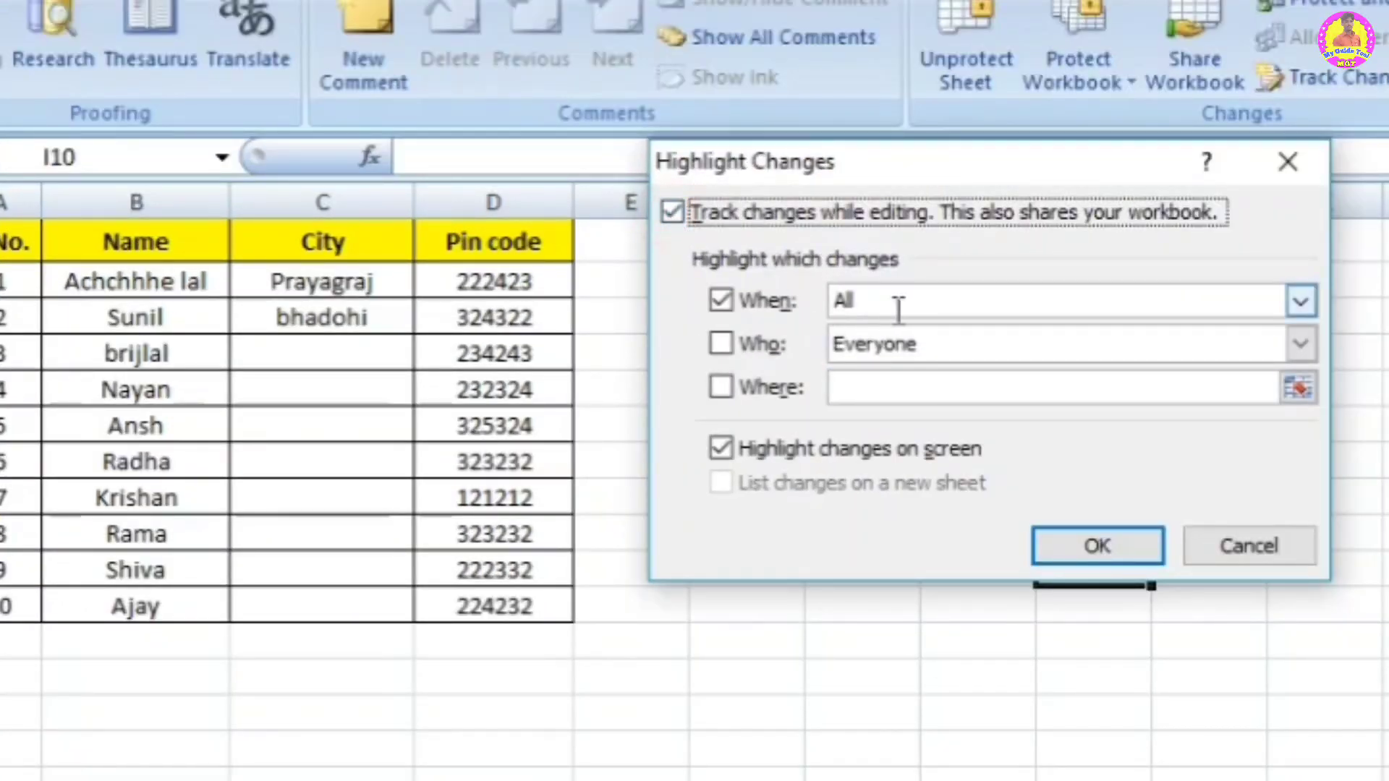
pyautogui.click(722, 343)
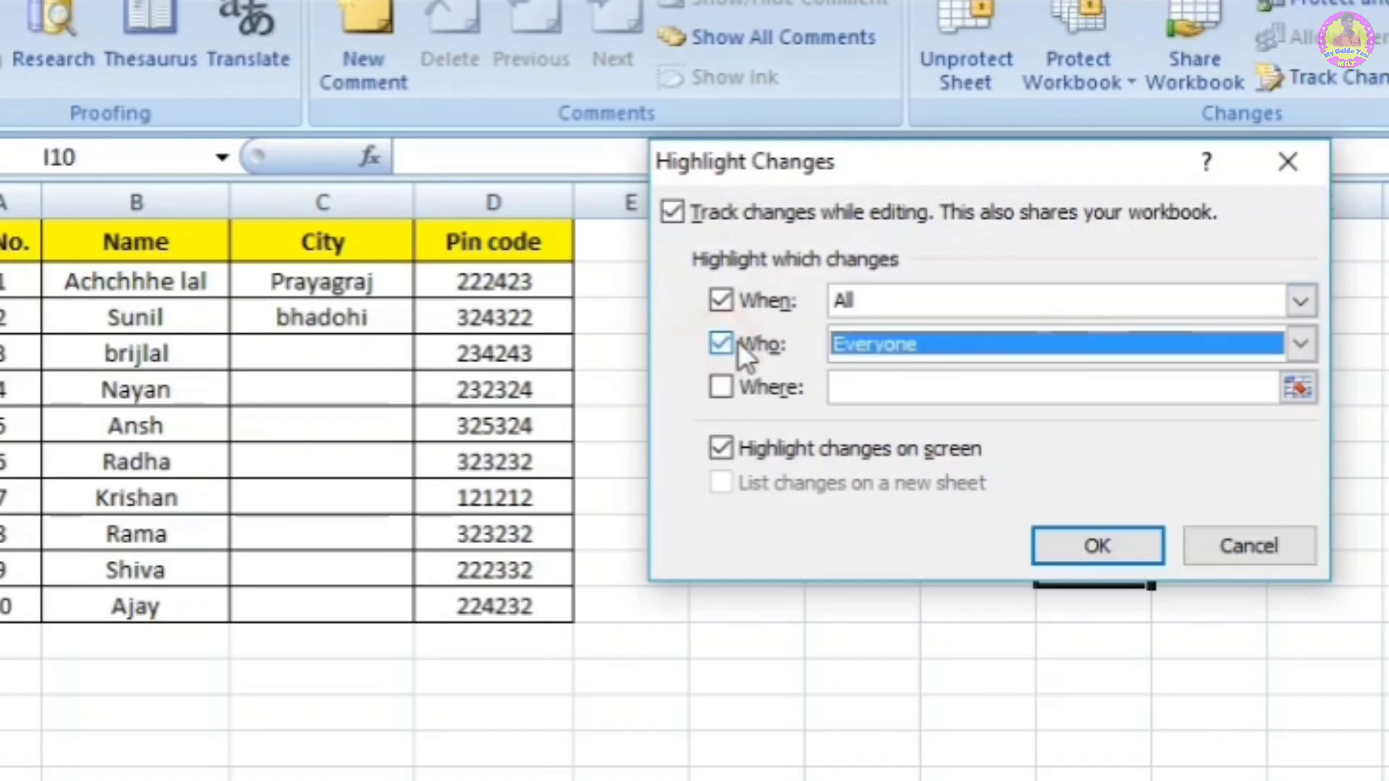
pyautogui.click(721, 387)
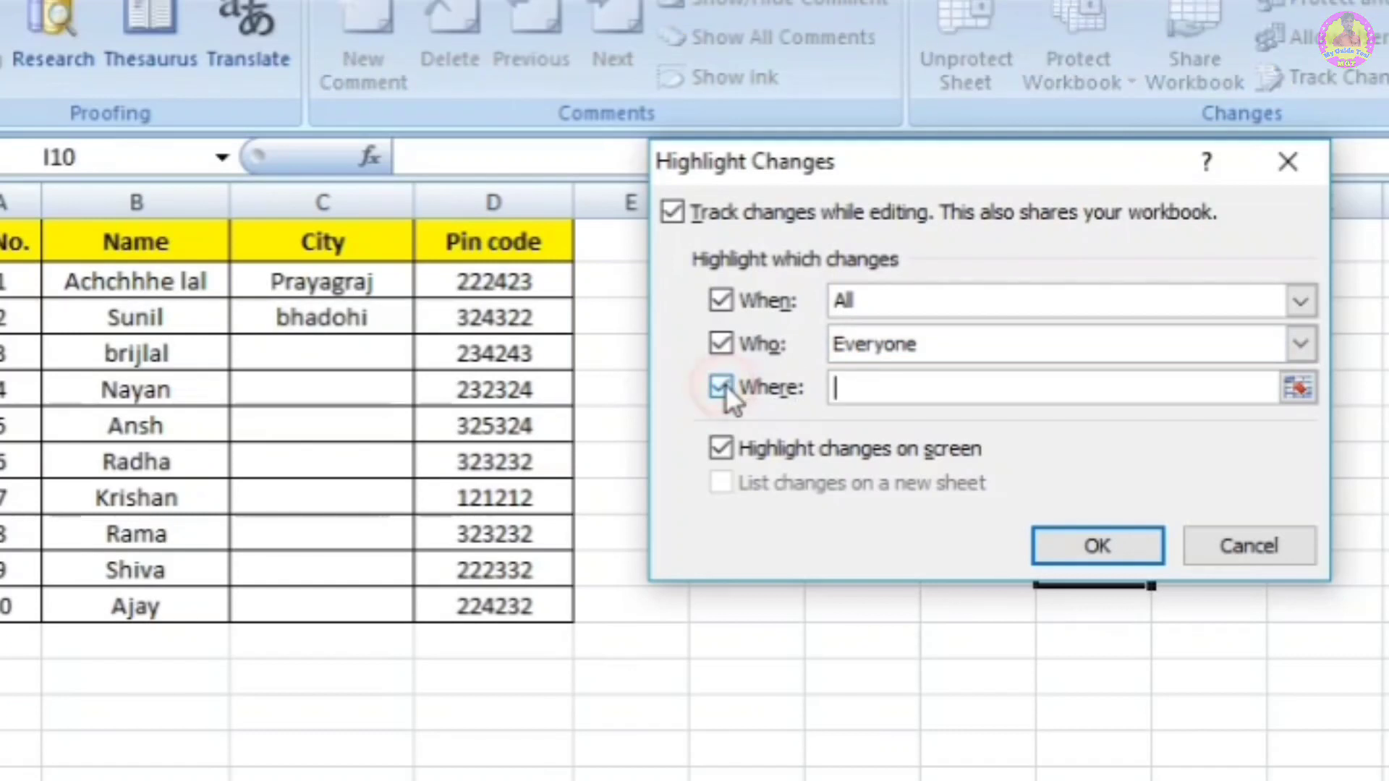
pyautogui.click(854, 388)
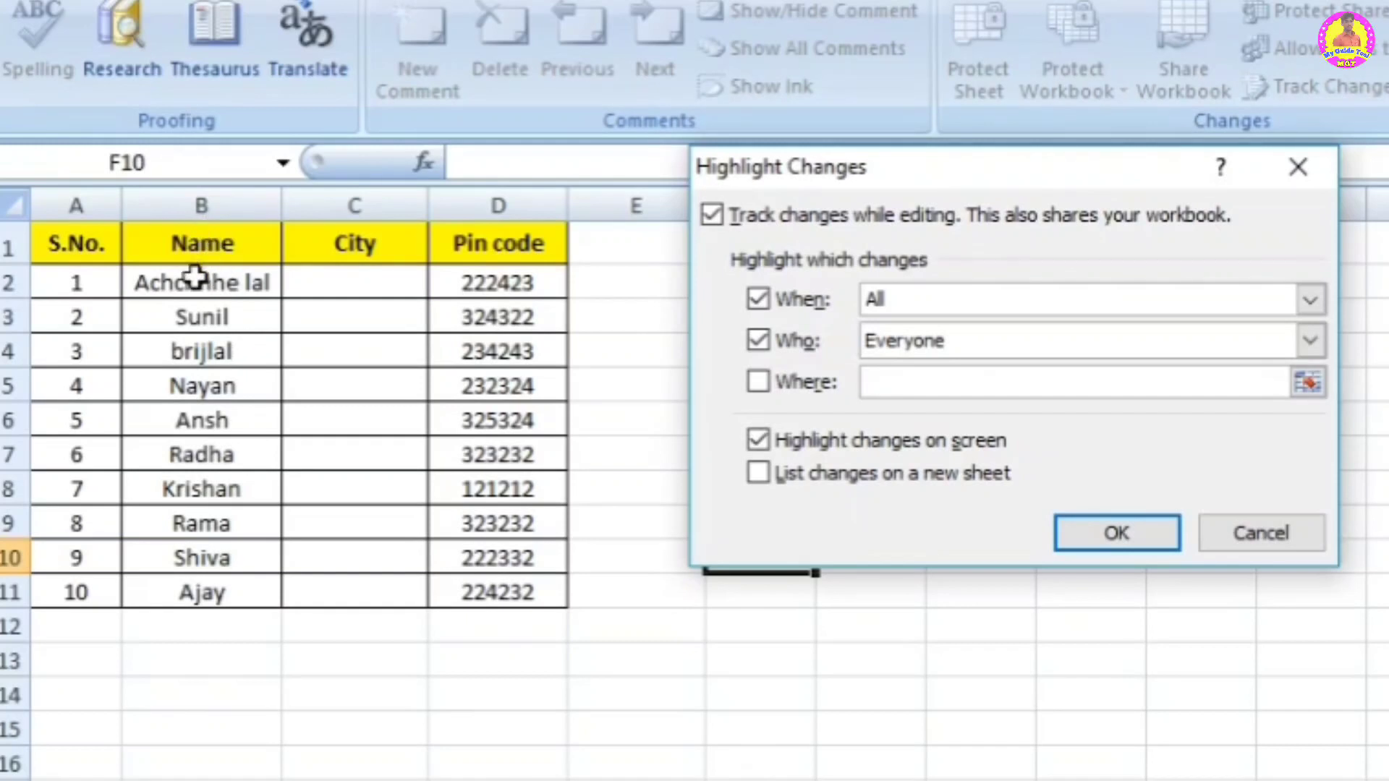
pyautogui.moveTo(196, 277); pyautogui.dragTo(173, 590)
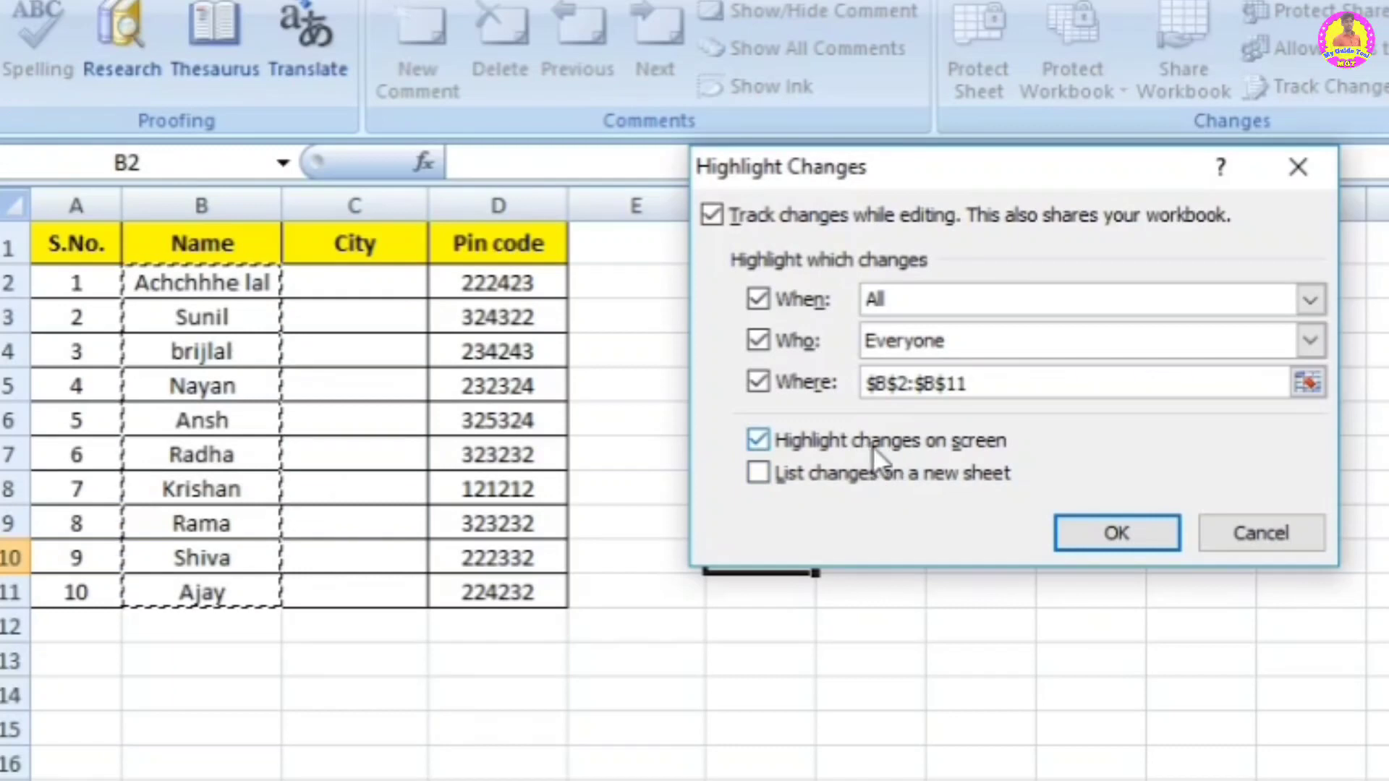
pyautogui.click(1116, 535)
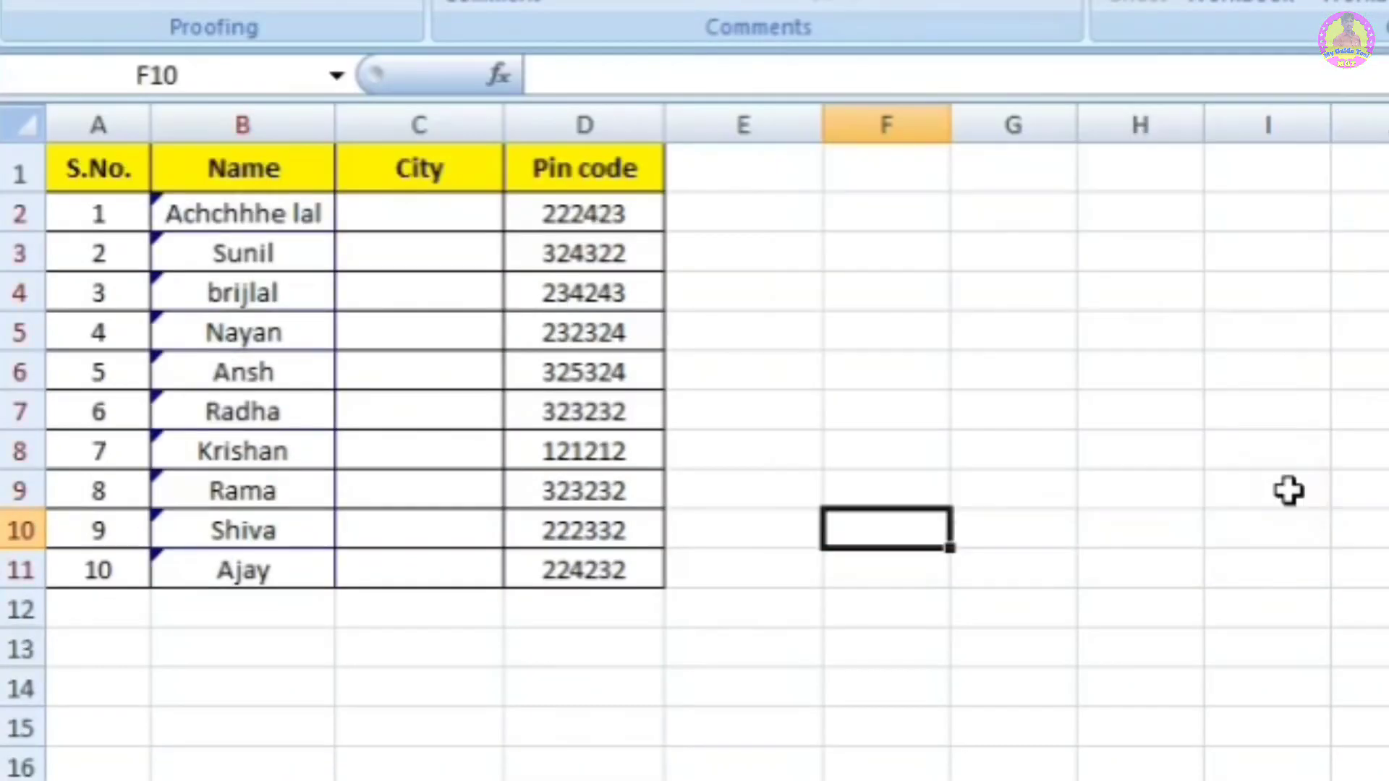
pyautogui.click(976, 416)
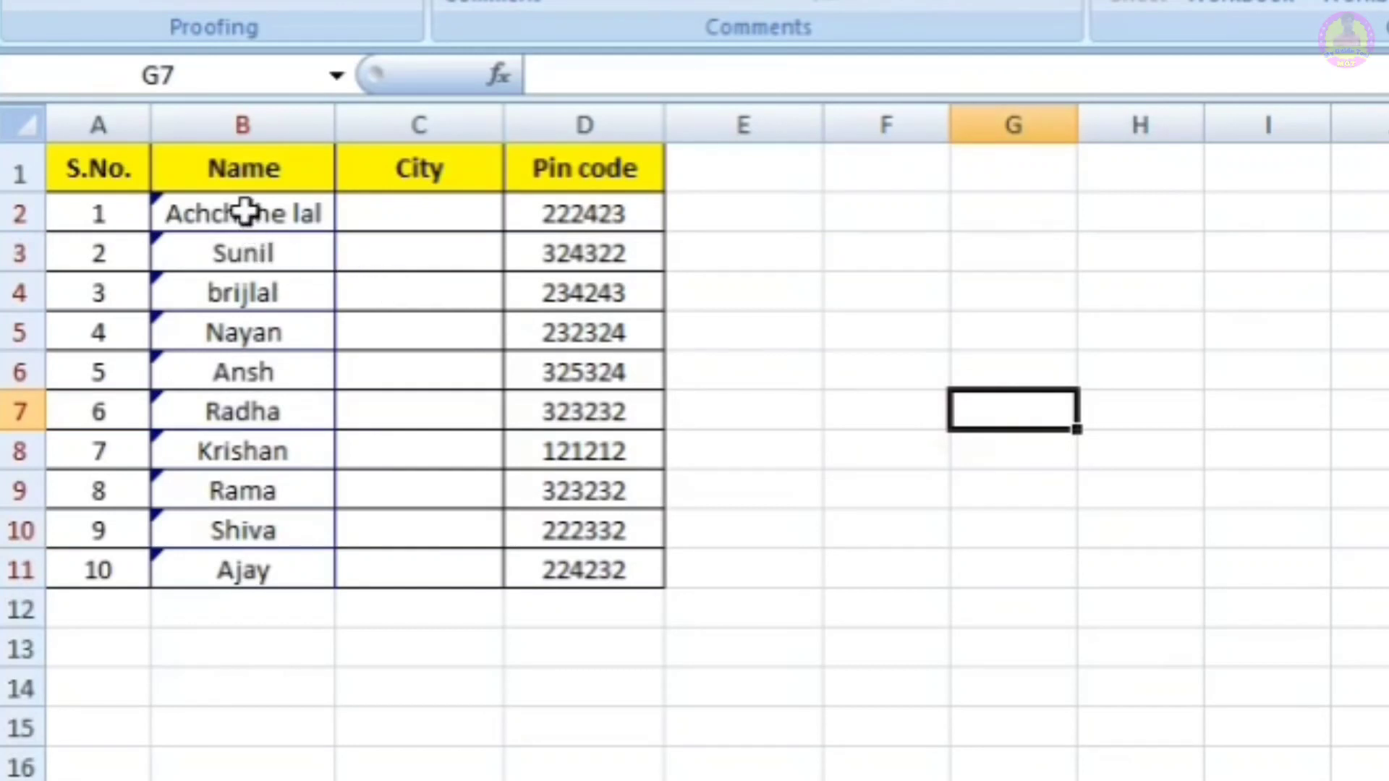
pyautogui.moveTo(243, 517)
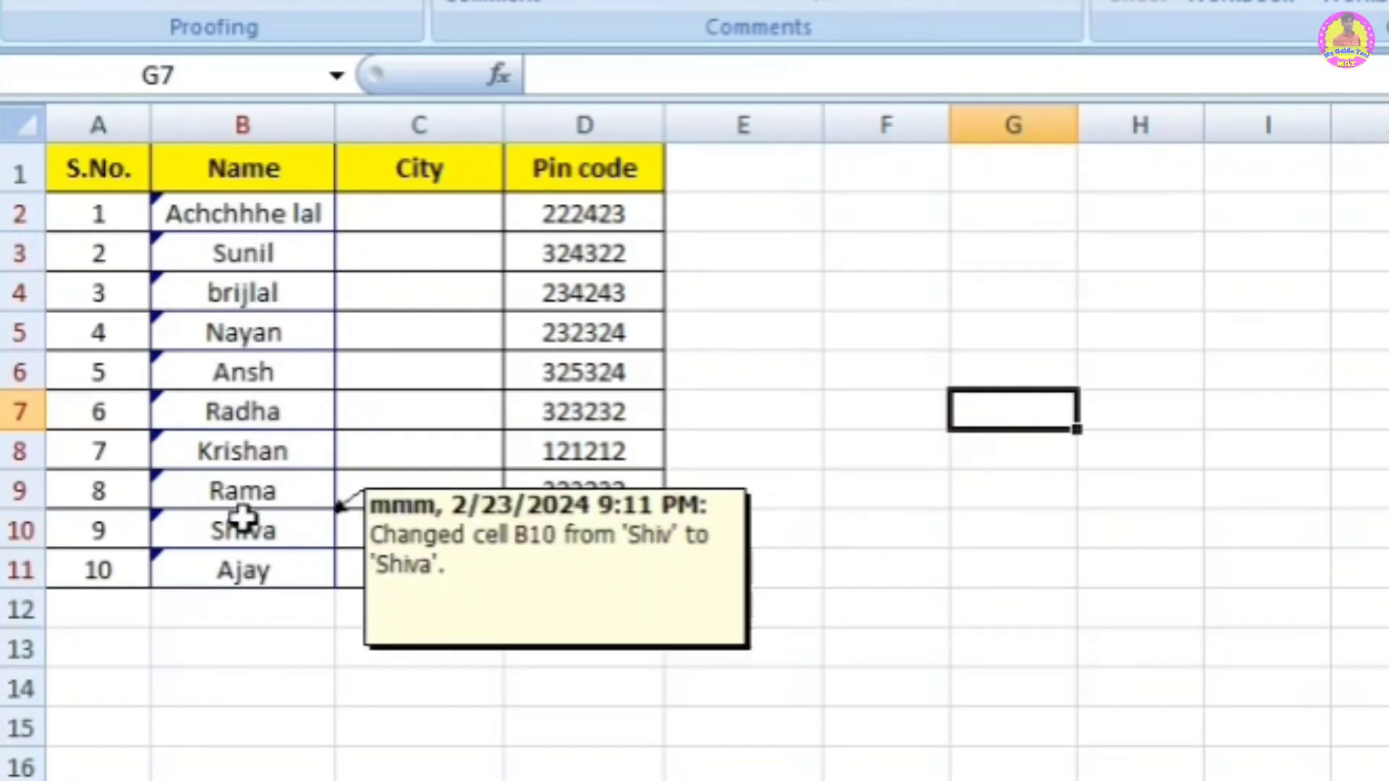
pyautogui.click(266, 220)
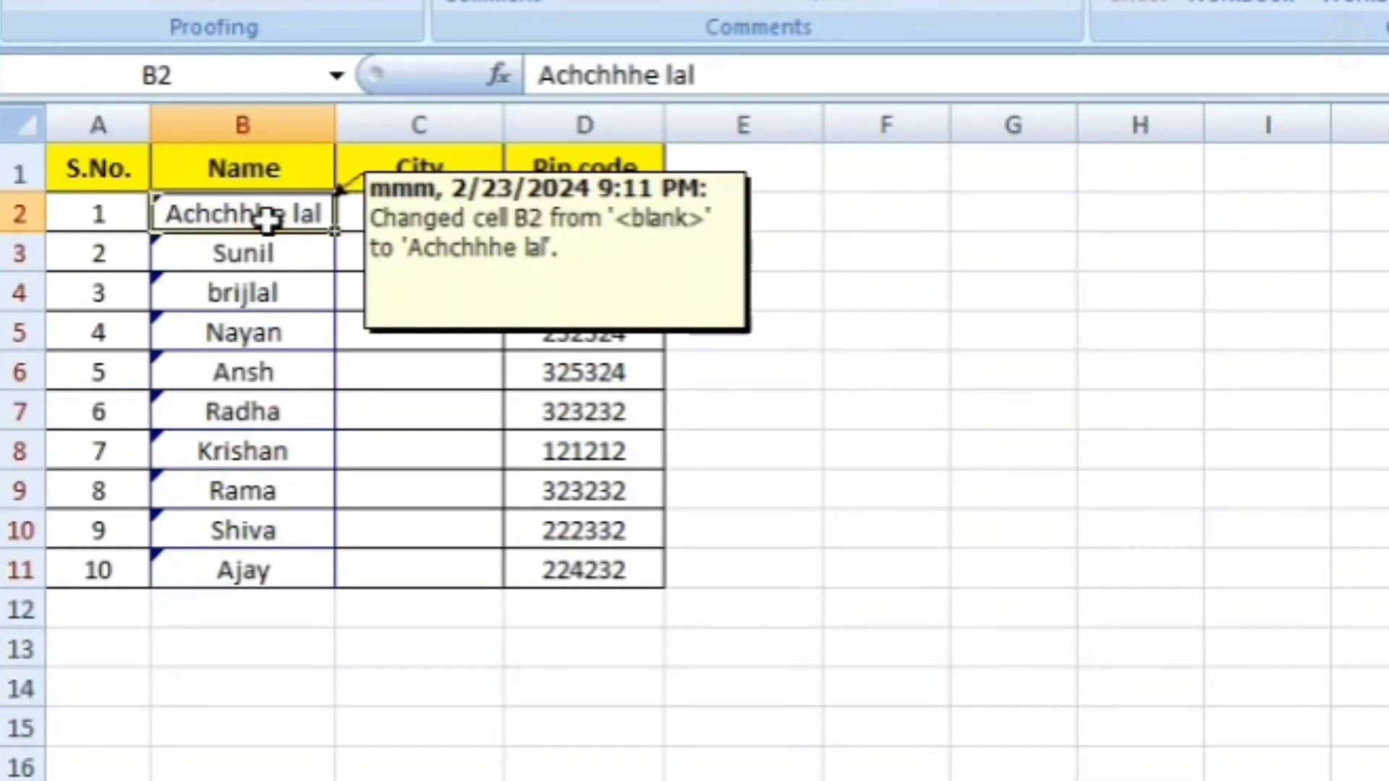
pyautogui.write('my')
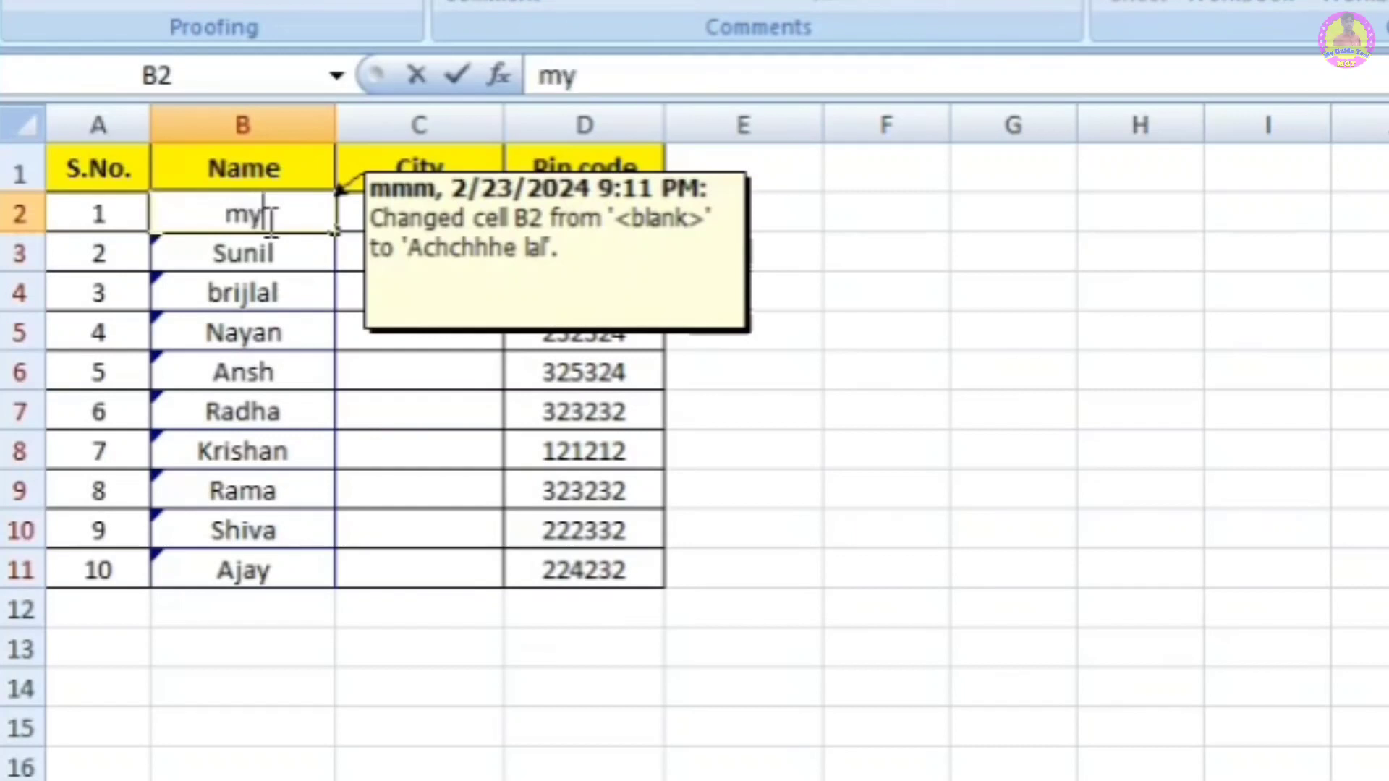
pyautogui.write('guide')
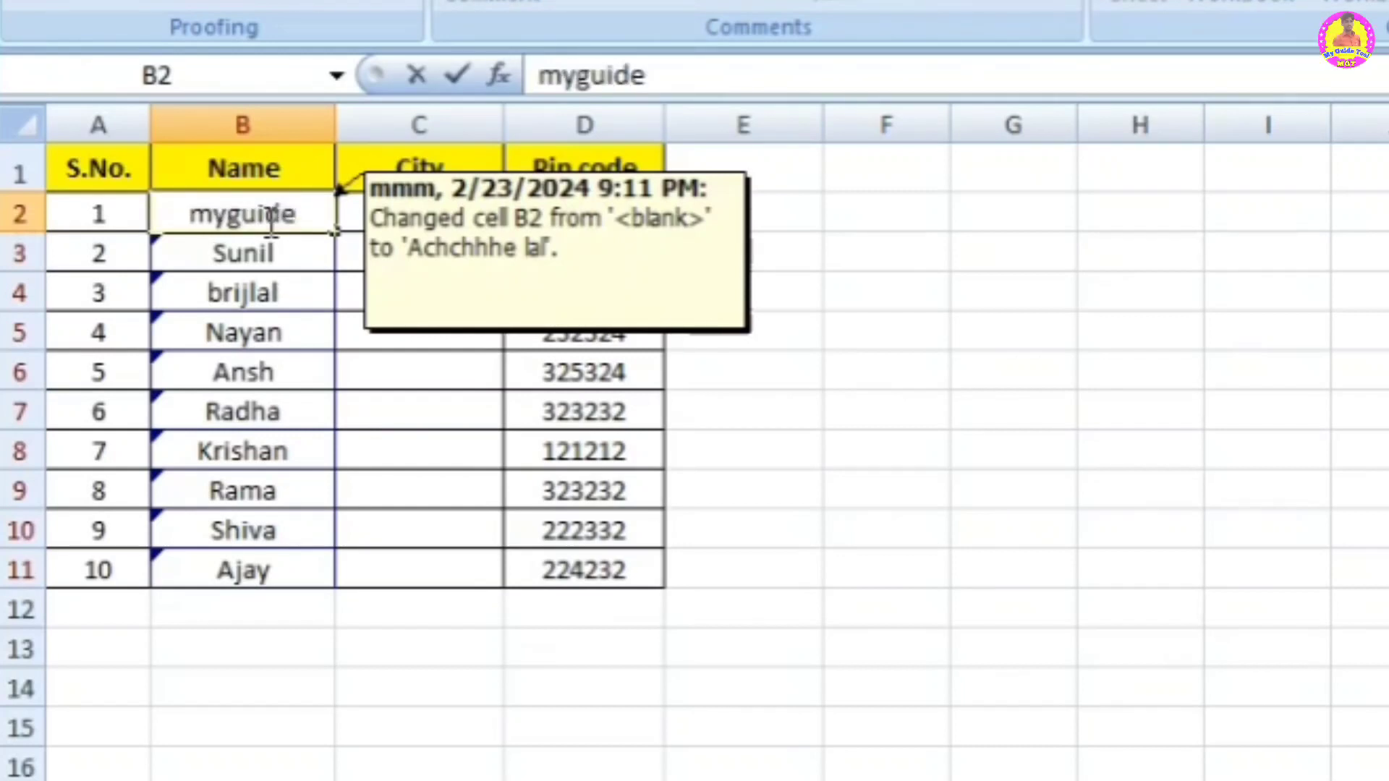
pyautogui.write('tool')
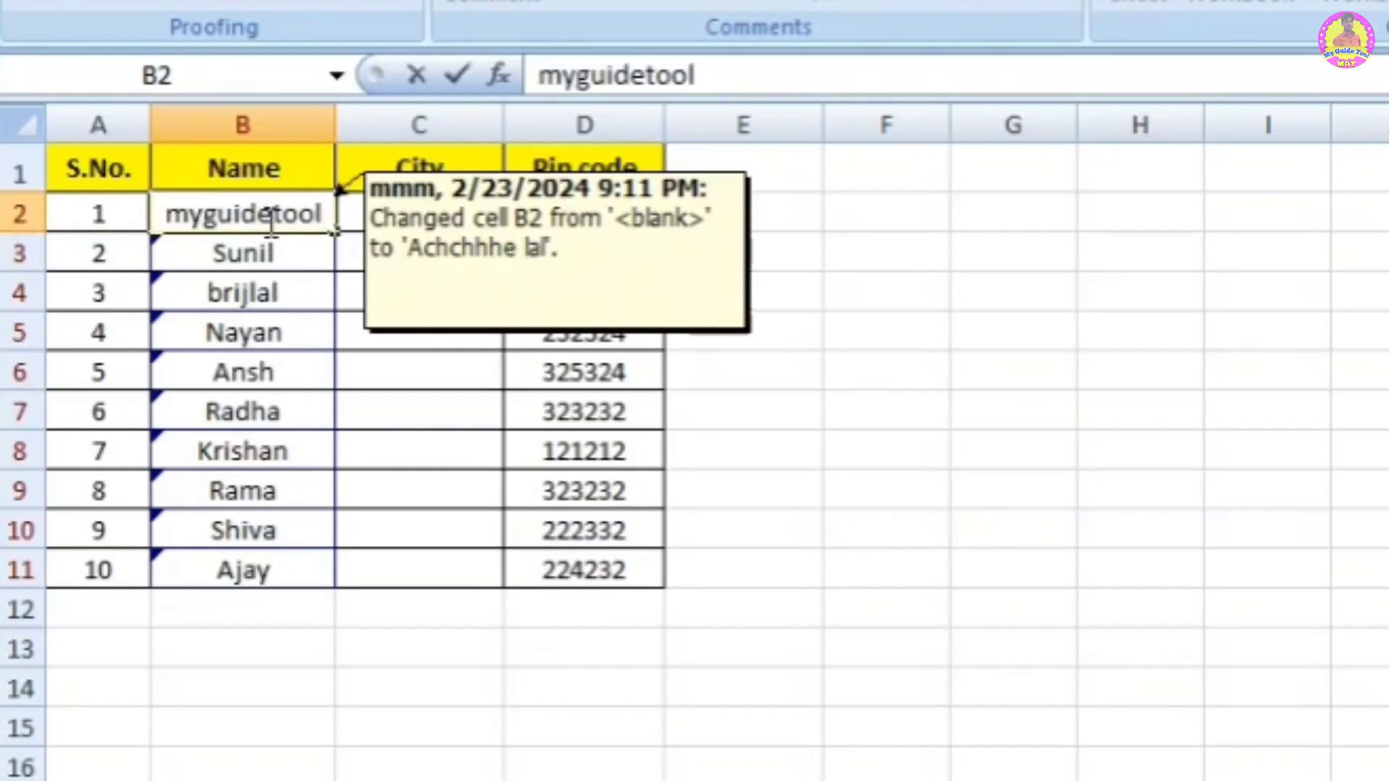
pyautogui.press('Return')
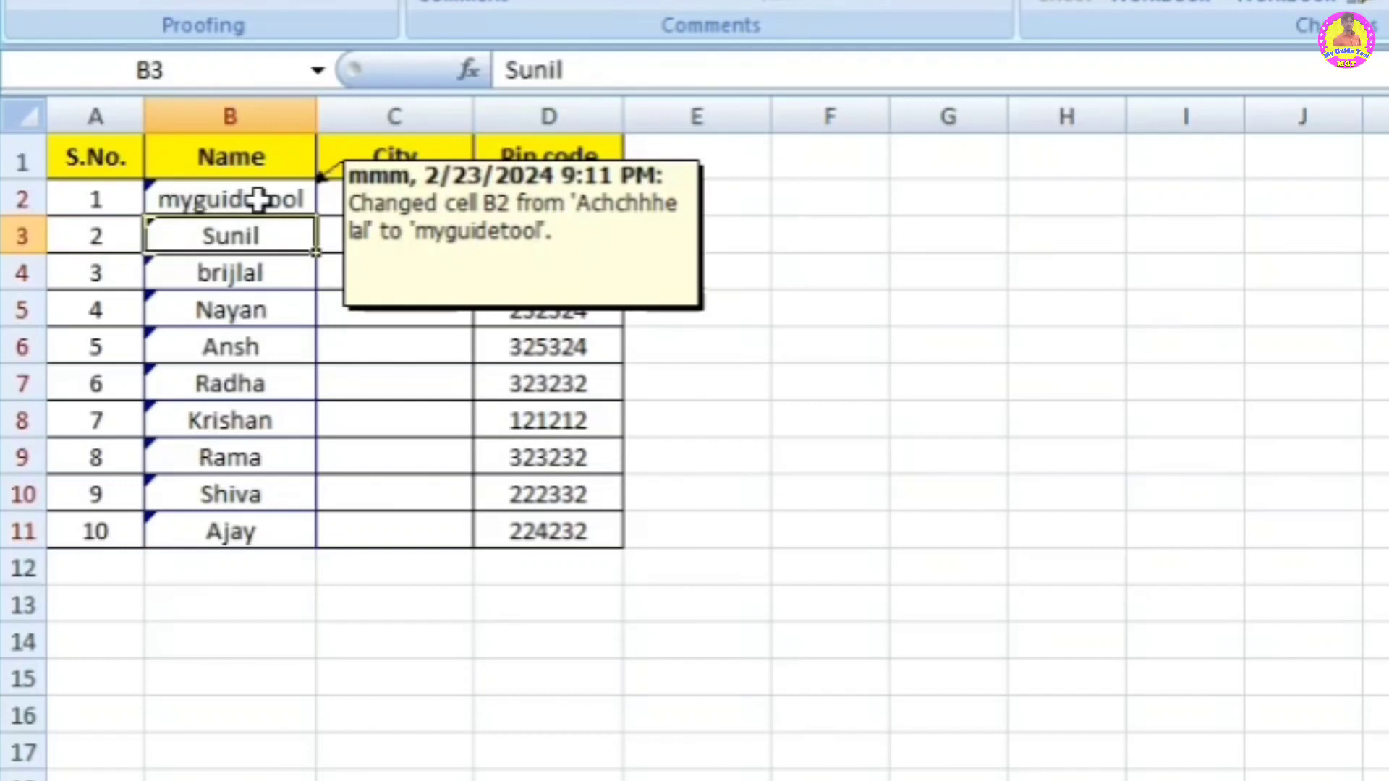
# Step: Rename Ansh in B6 to mgt
pyautogui.click(248, 308)
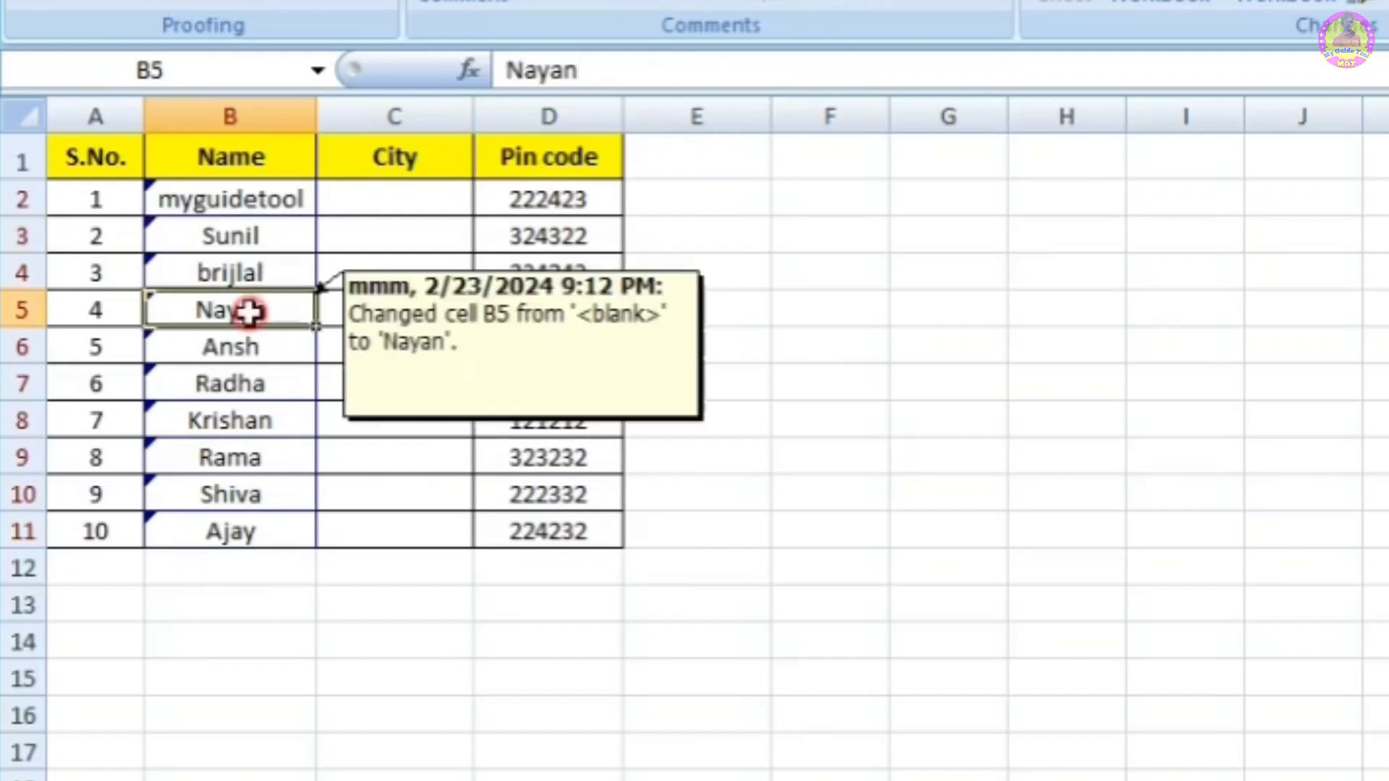
pyautogui.click(243, 352)
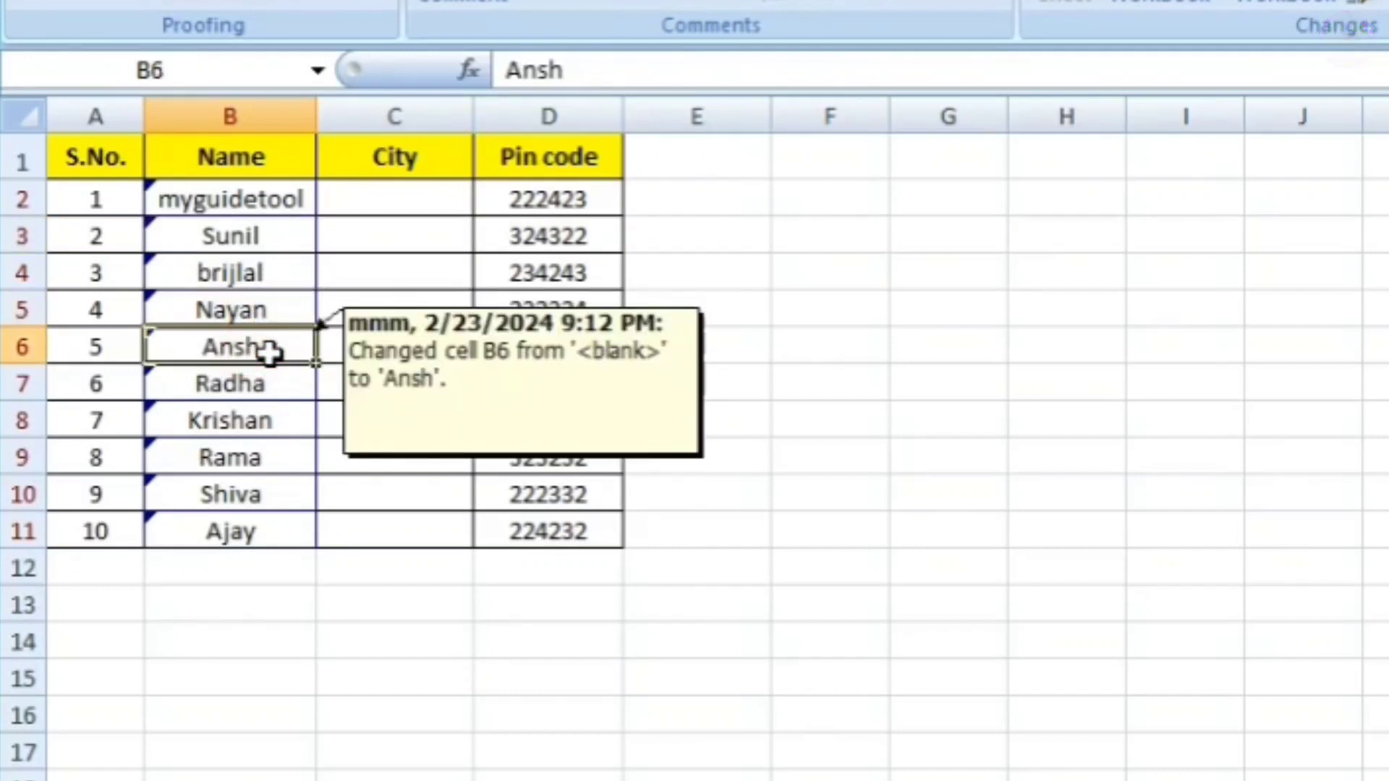
pyautogui.press('BackSpace')
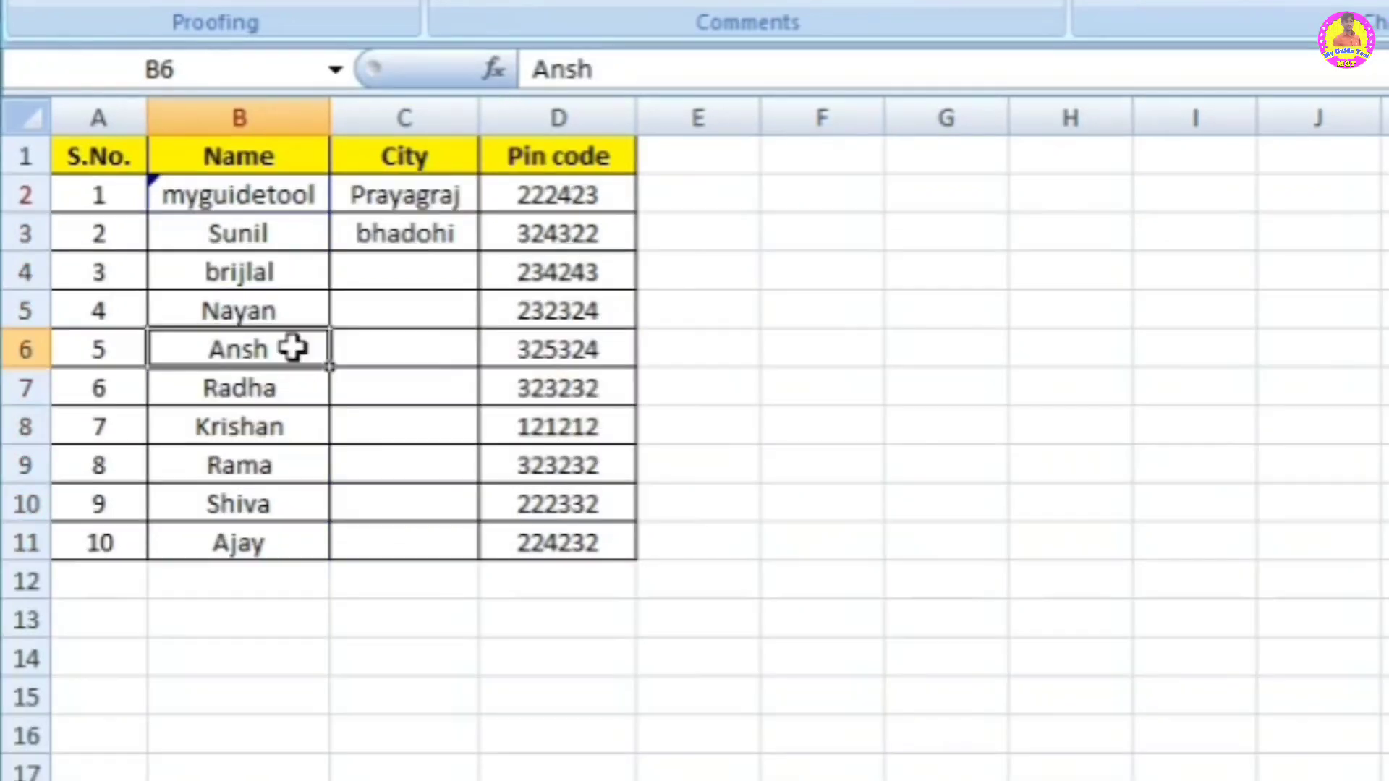
pyautogui.write('mgt')
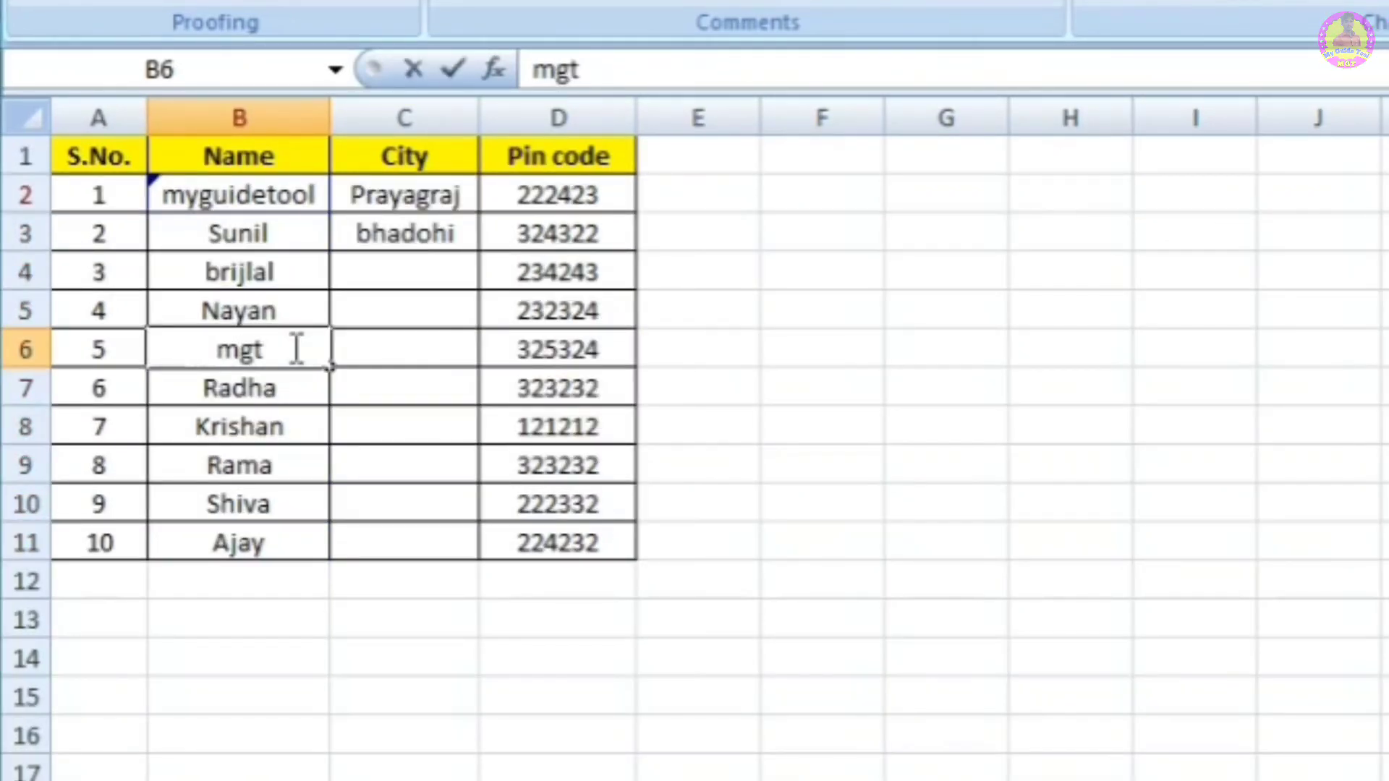
pyautogui.press('Return')
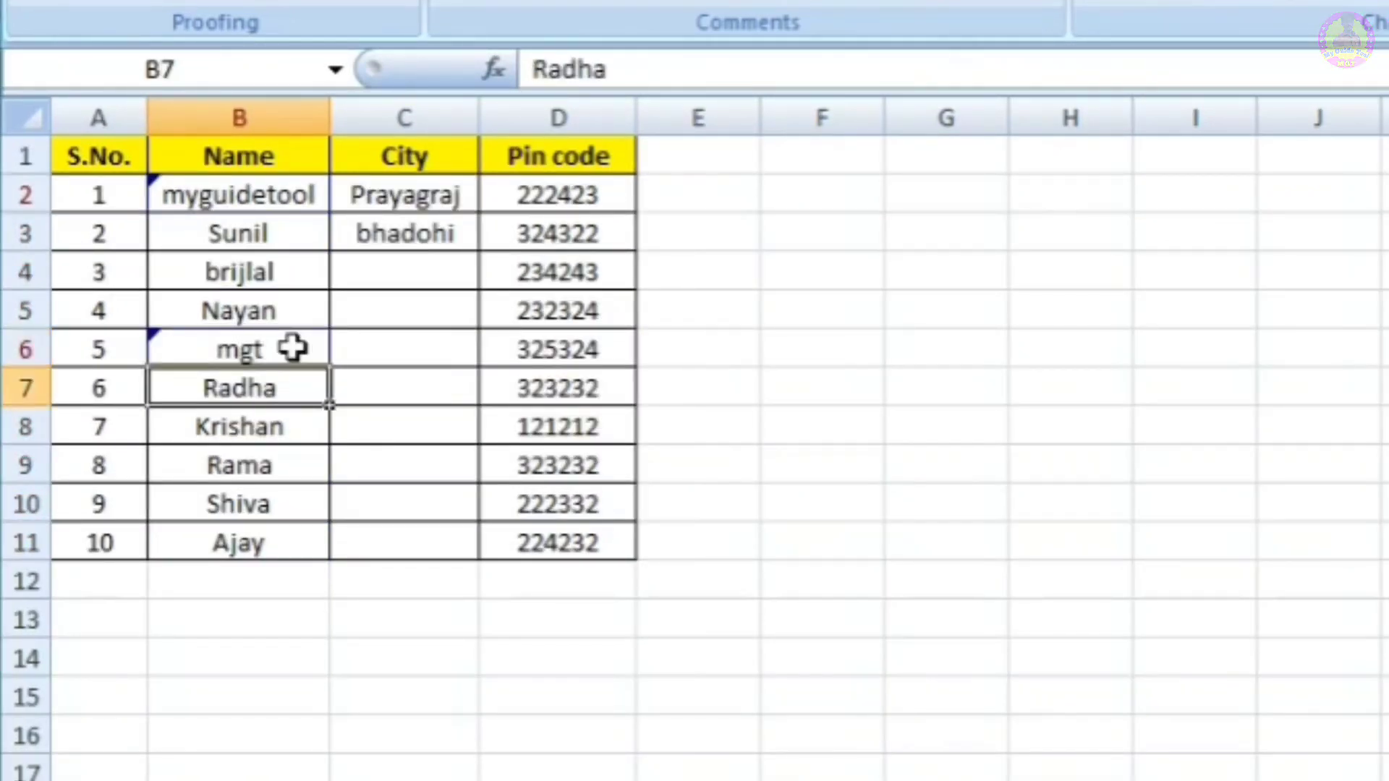
# Step: Rename Shiva in B10 to raman, then select an empty cell outside the table
pyautogui.moveTo(279, 348)
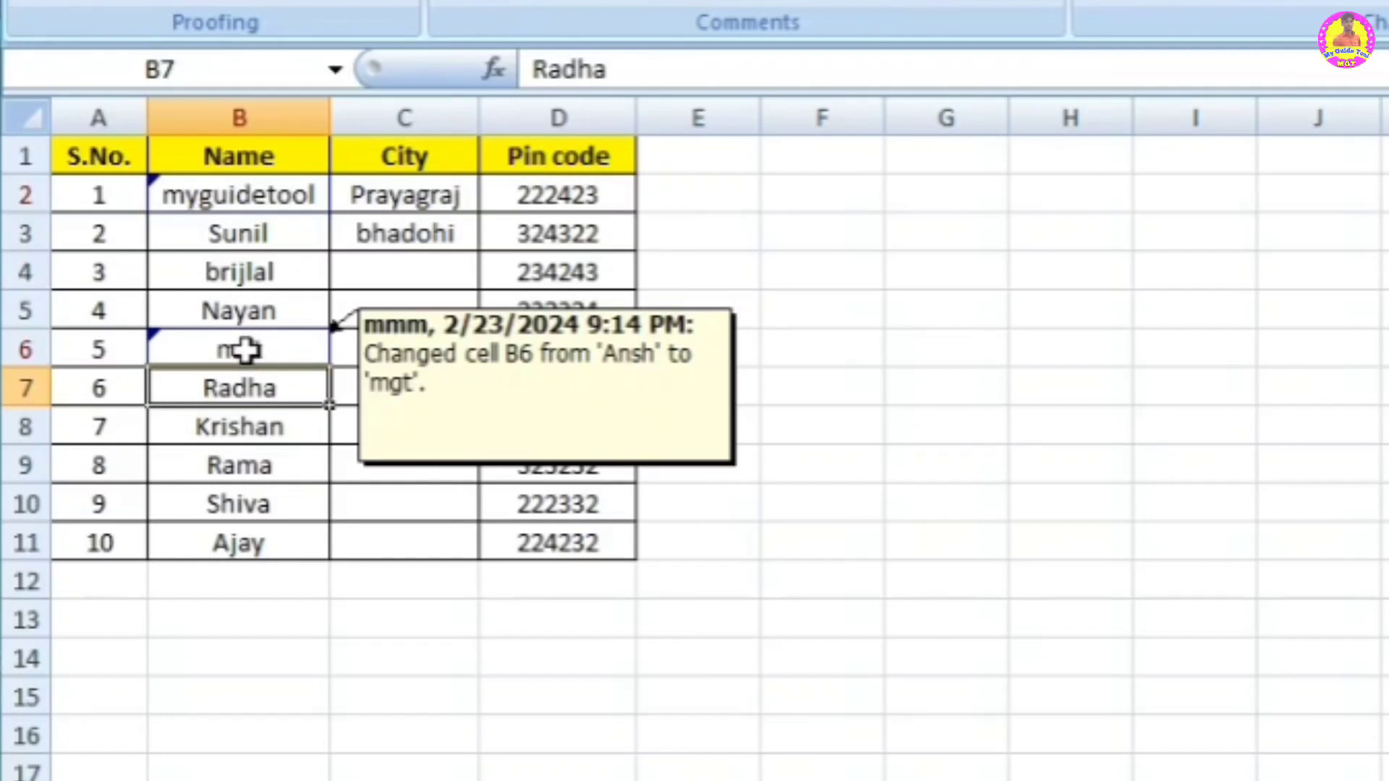
pyautogui.click(249, 511)
pyautogui.write('ra')
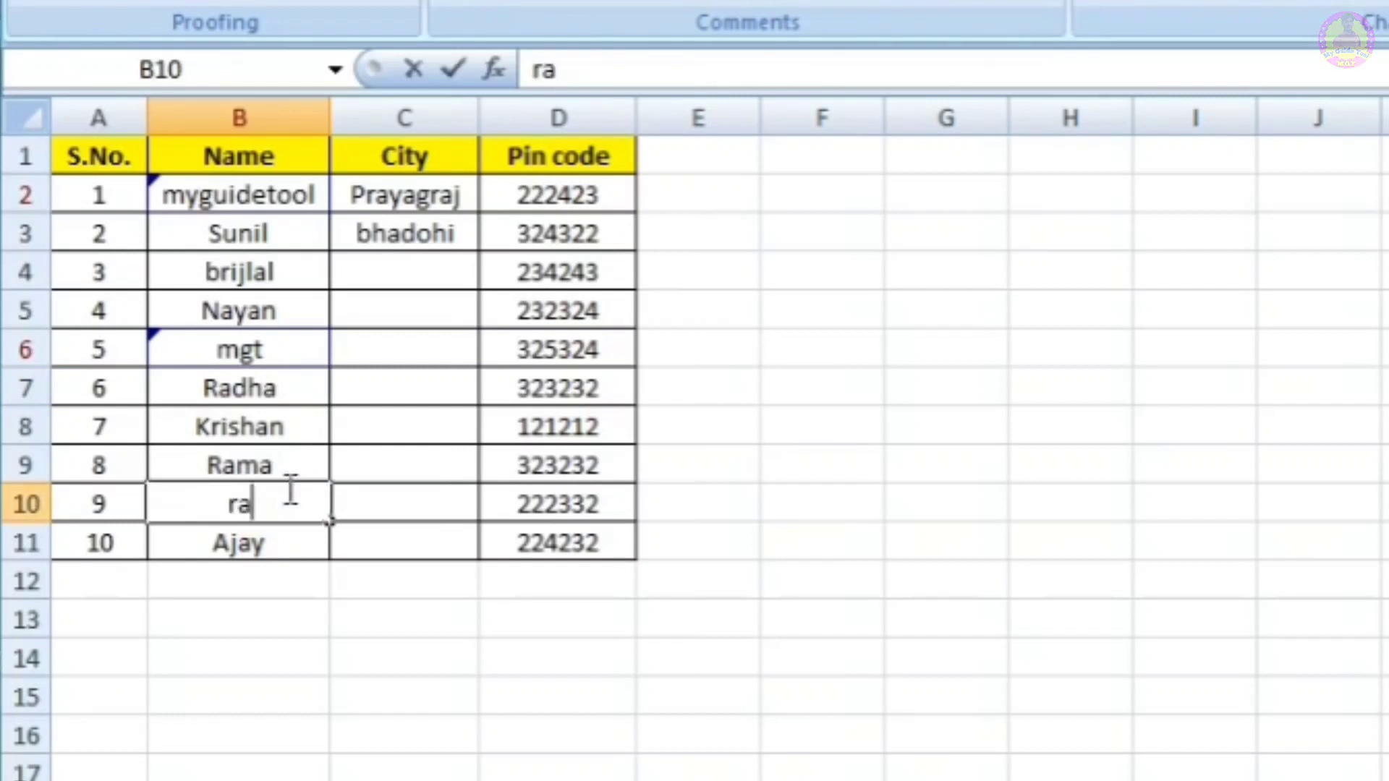
pyautogui.press('BackSpace')
pyautogui.write('man')
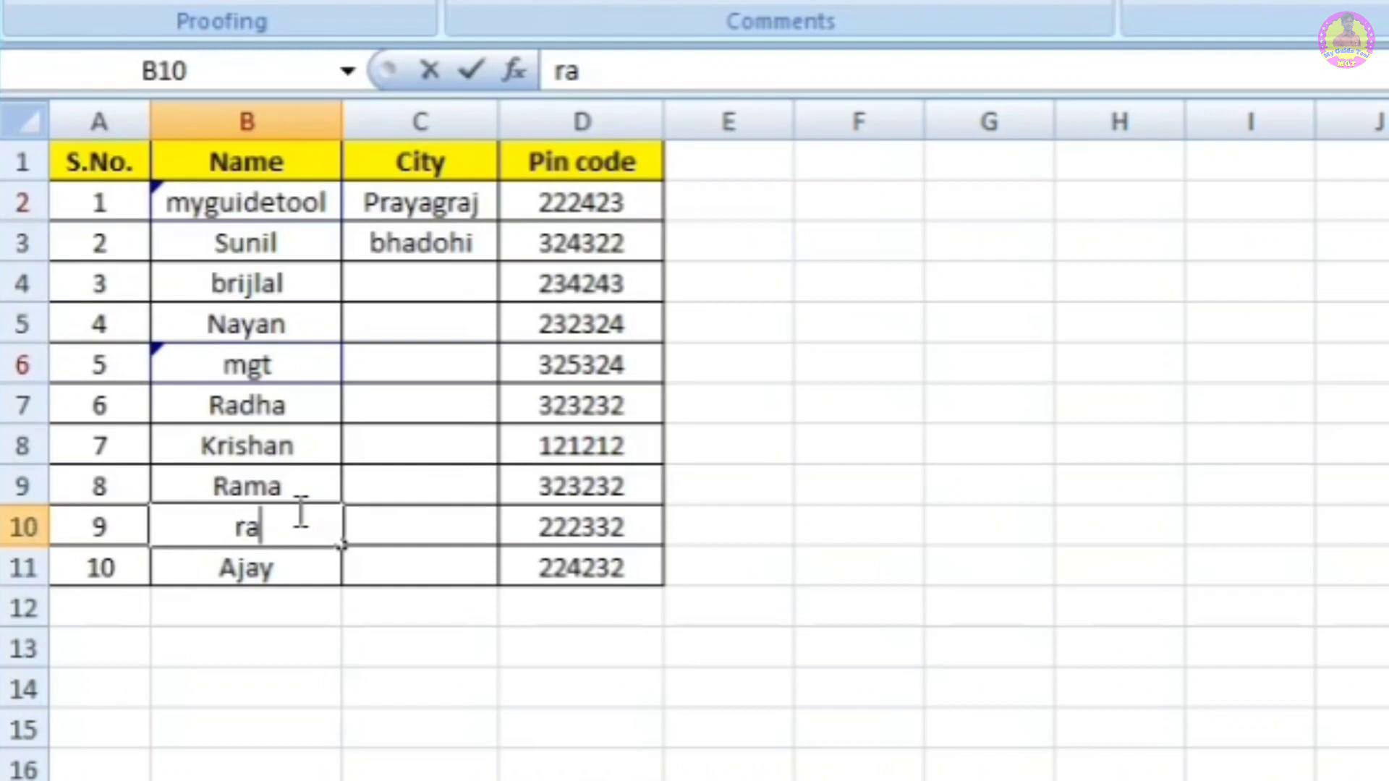
pyautogui.write('man')
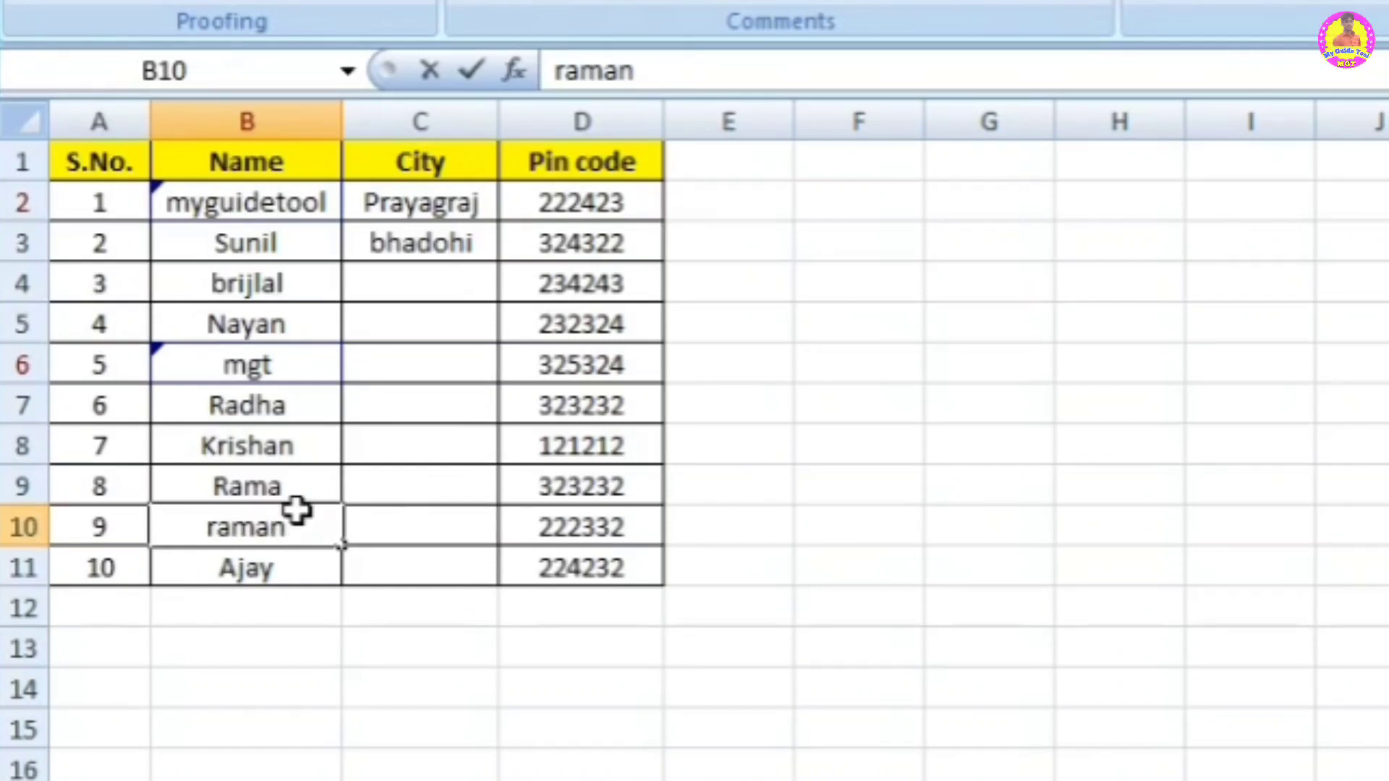
pyautogui.press('Return')
pyautogui.moveTo(282, 532)
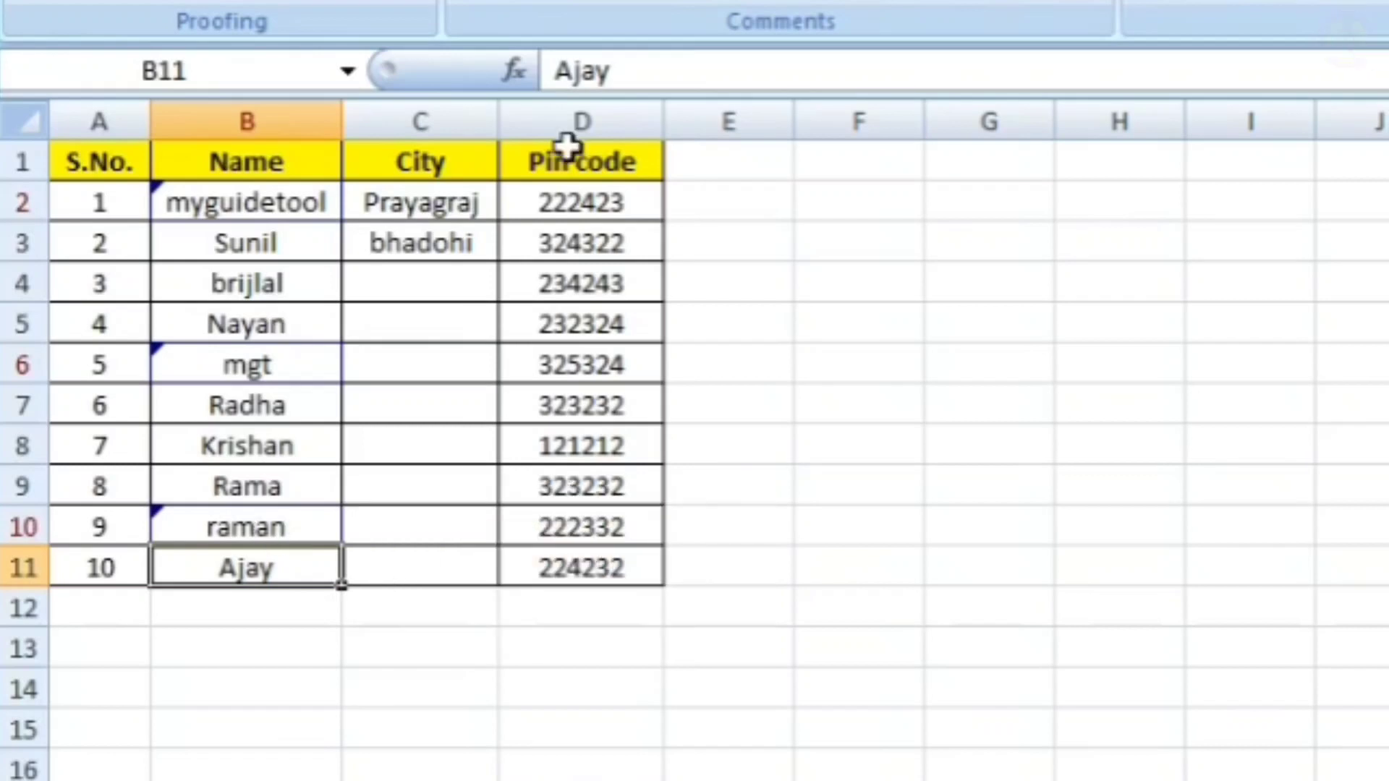
pyautogui.click(843, 326)
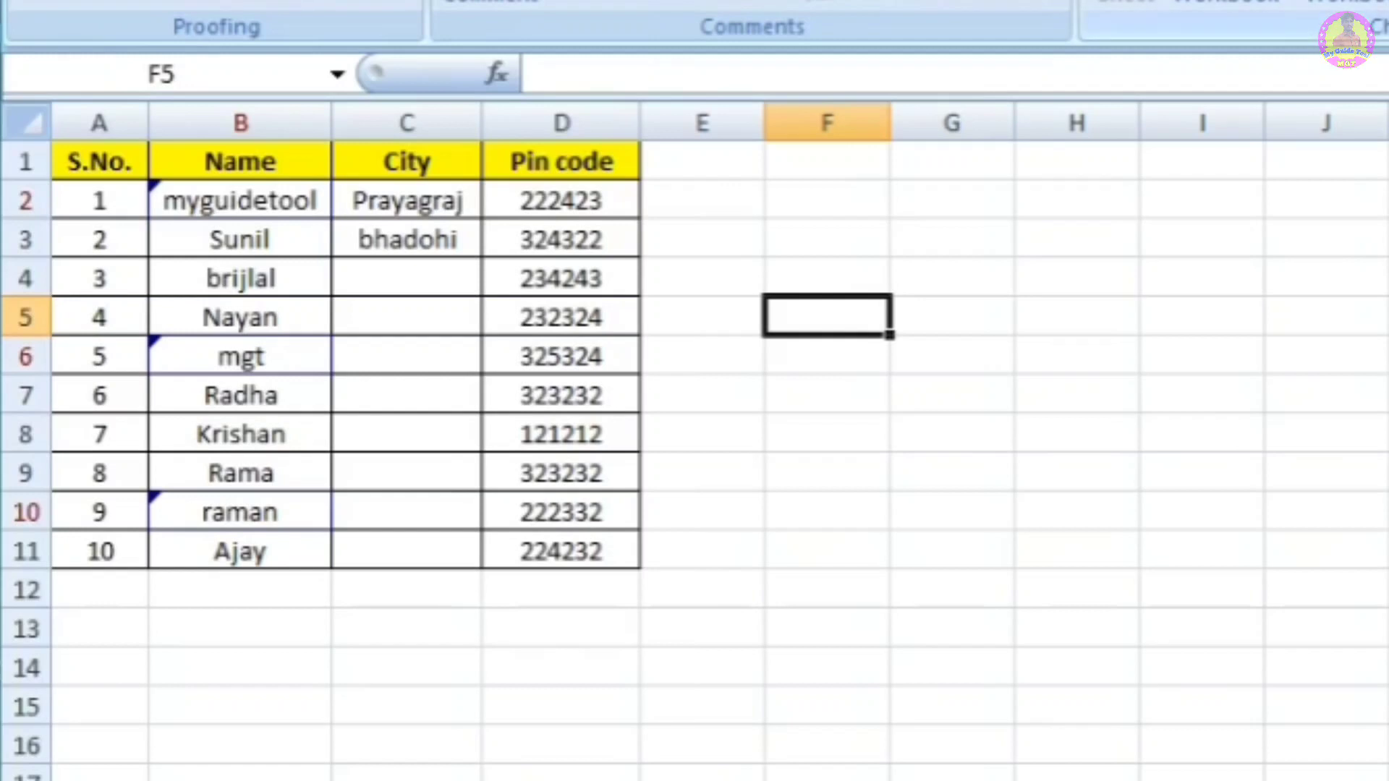
# Step: Save the workbook and start reviewing the not-yet-reviewed changes in $B$2:$B$11
pyautogui.click(985, 127)
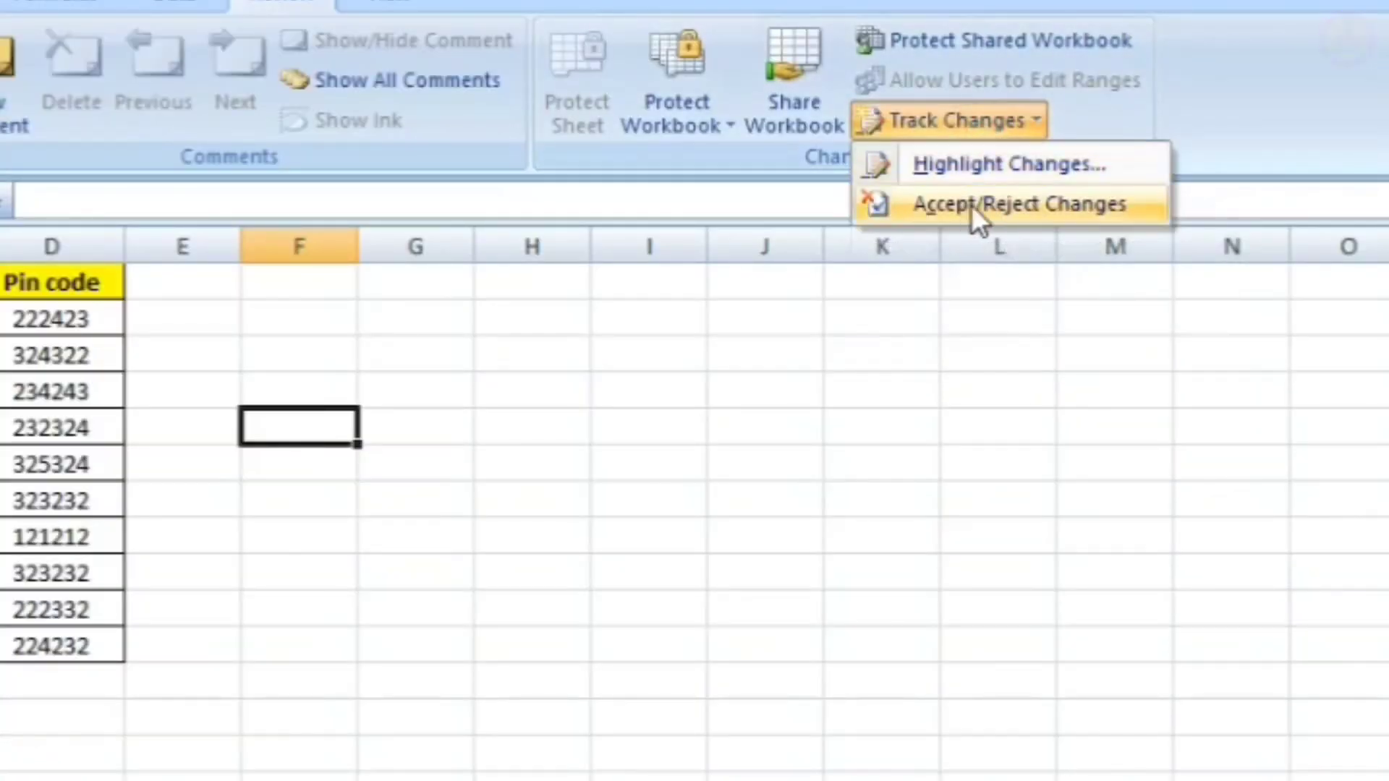
pyautogui.click(1036, 206)
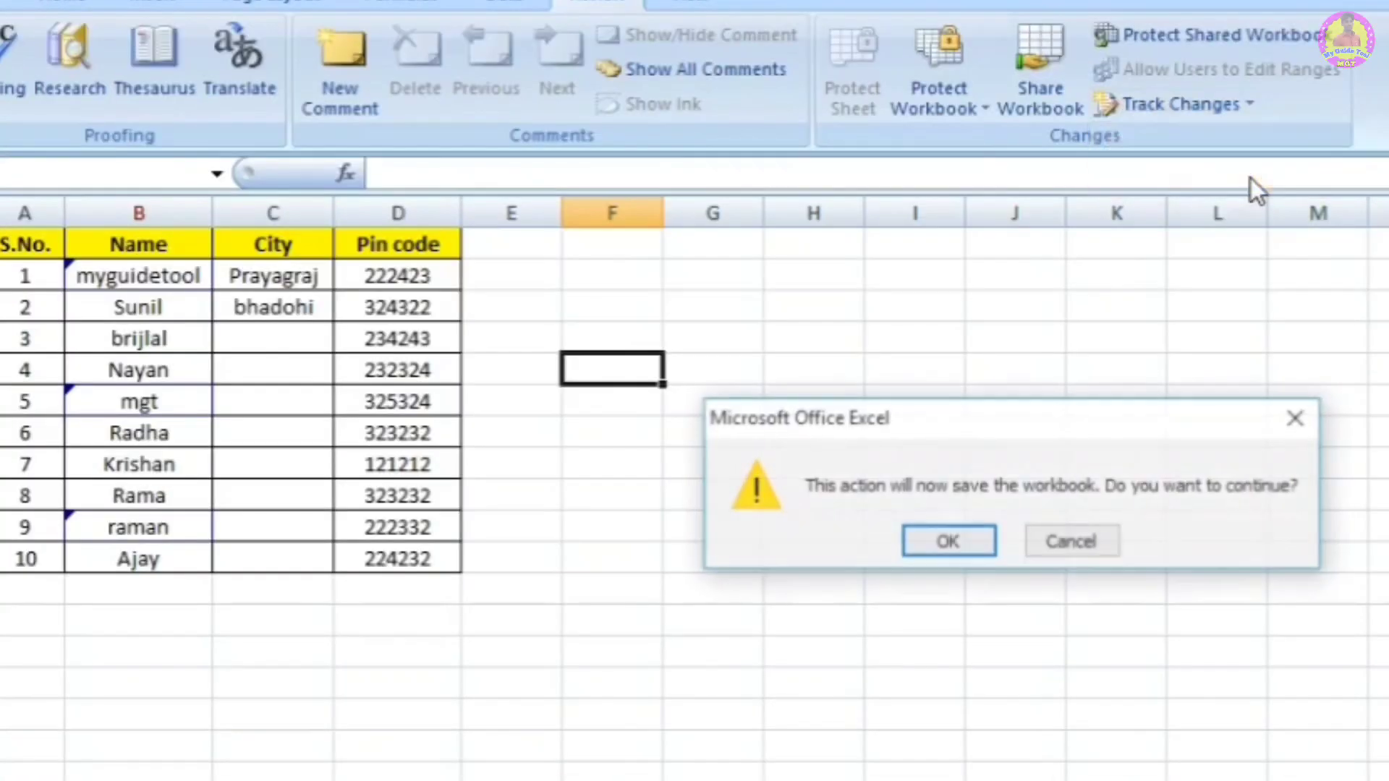
pyautogui.click(973, 541)
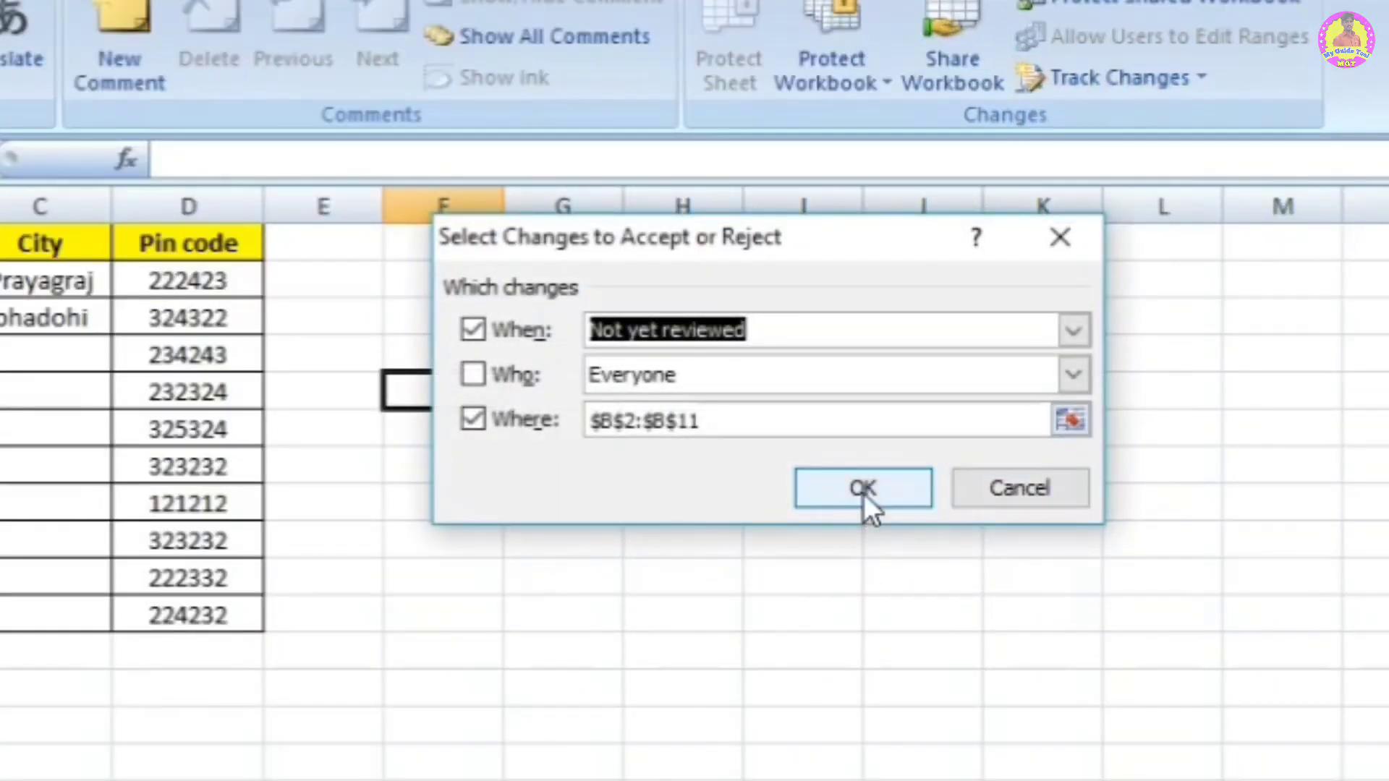
pyautogui.click(864, 494)
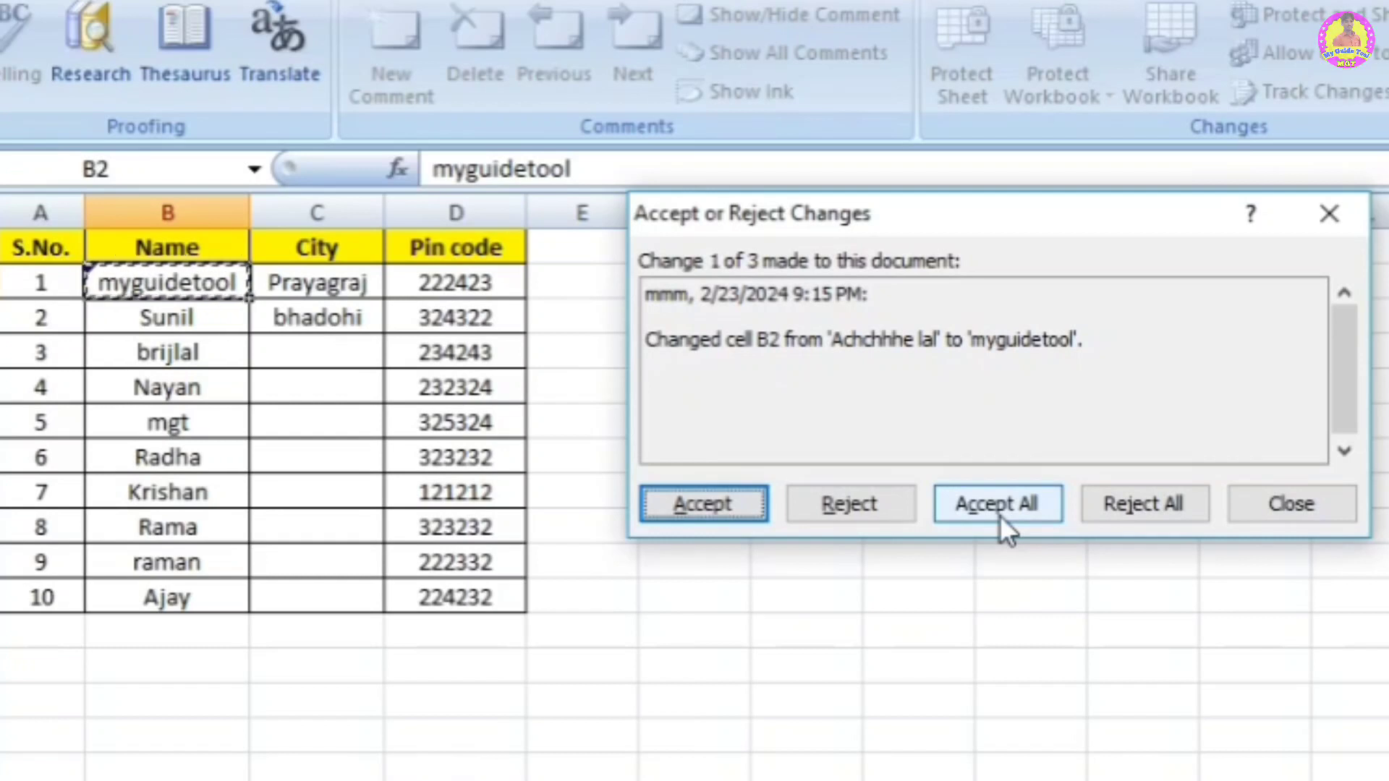
# Step: Reject all 3 tracked Name changes so the original names return to the list
pyautogui.click(1156, 498)
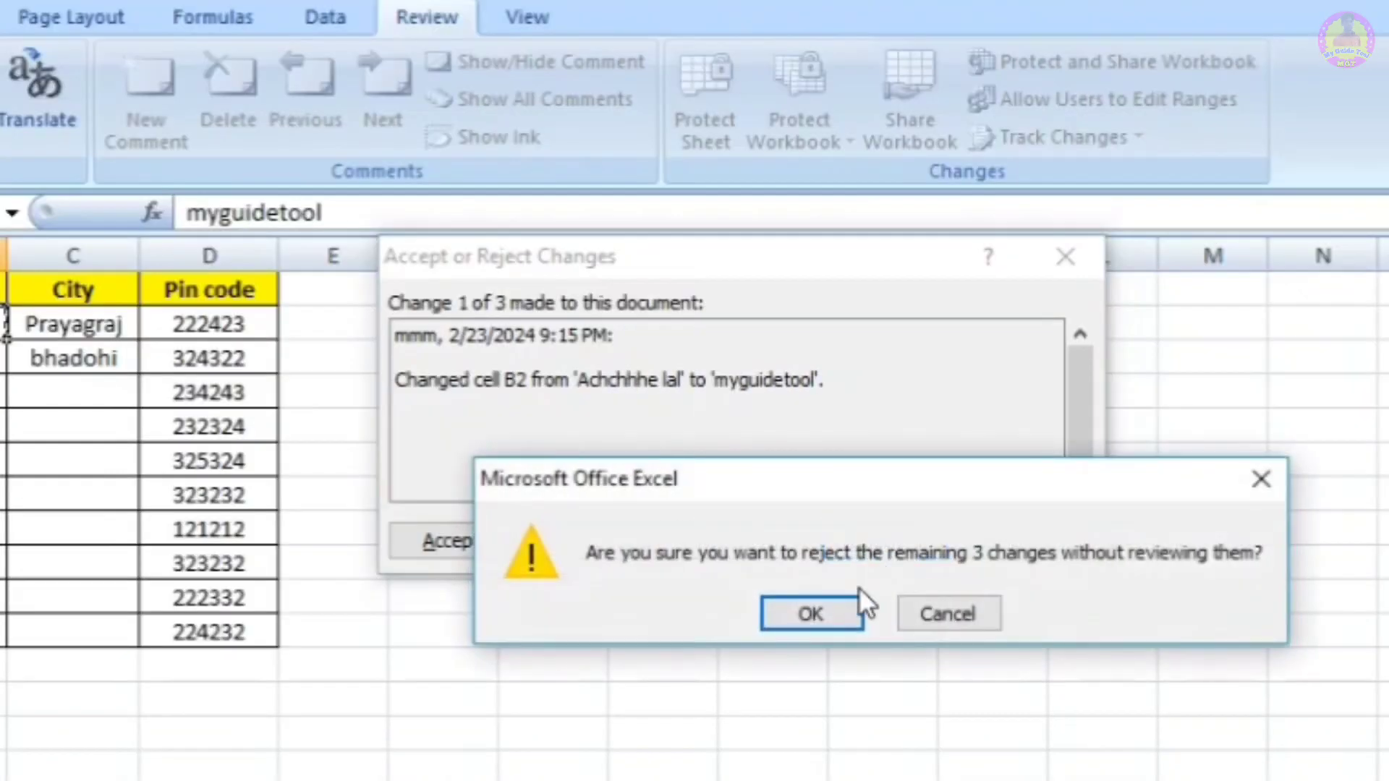
pyautogui.click(831, 614)
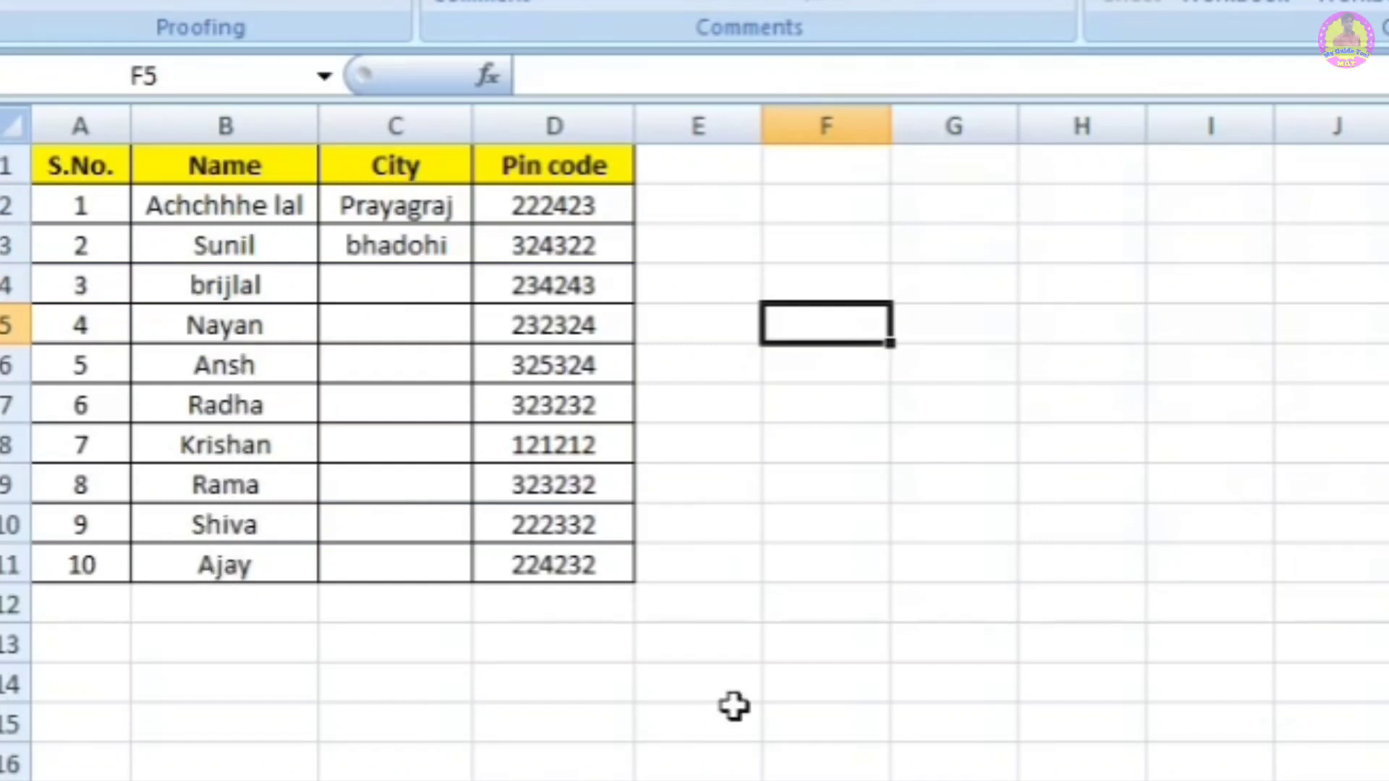
pyautogui.click(1004, 403)
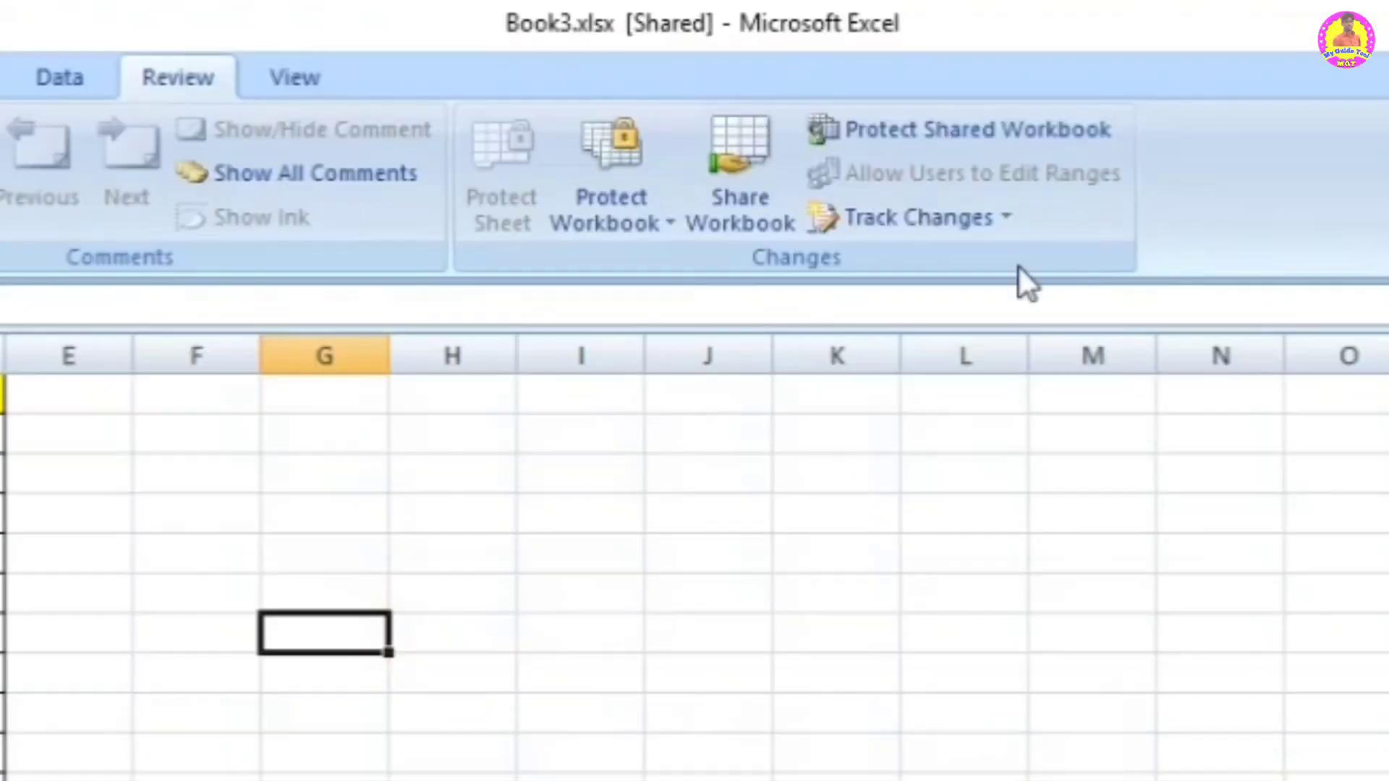
pyautogui.click(268, 593)
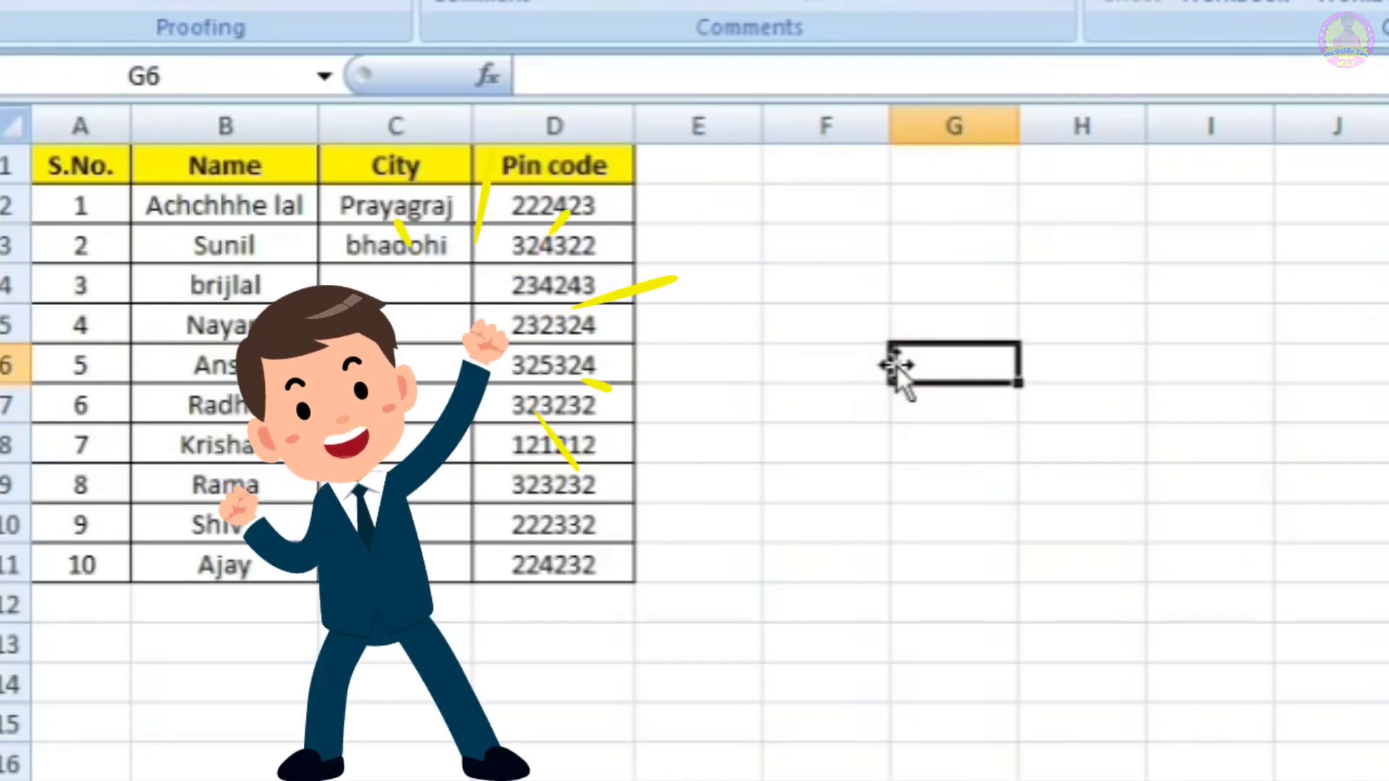